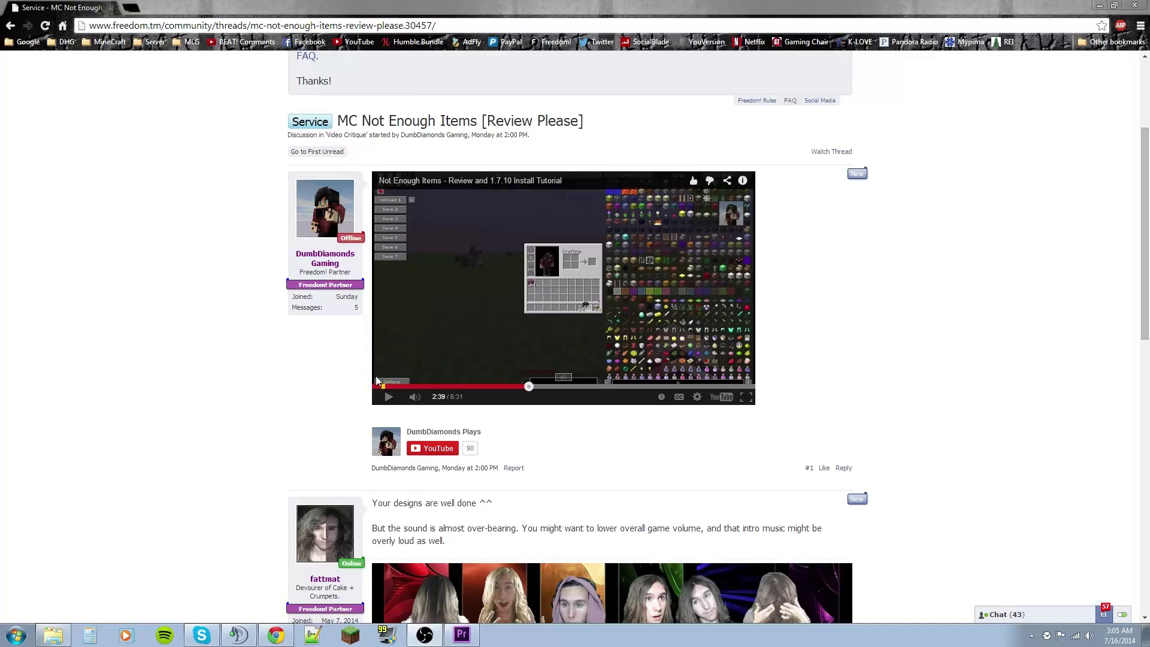
Scroll to the embedded review video in the forum thread and start playing it
scroll(188, 313, up, 3)
scroll(190, 313, down, 2)
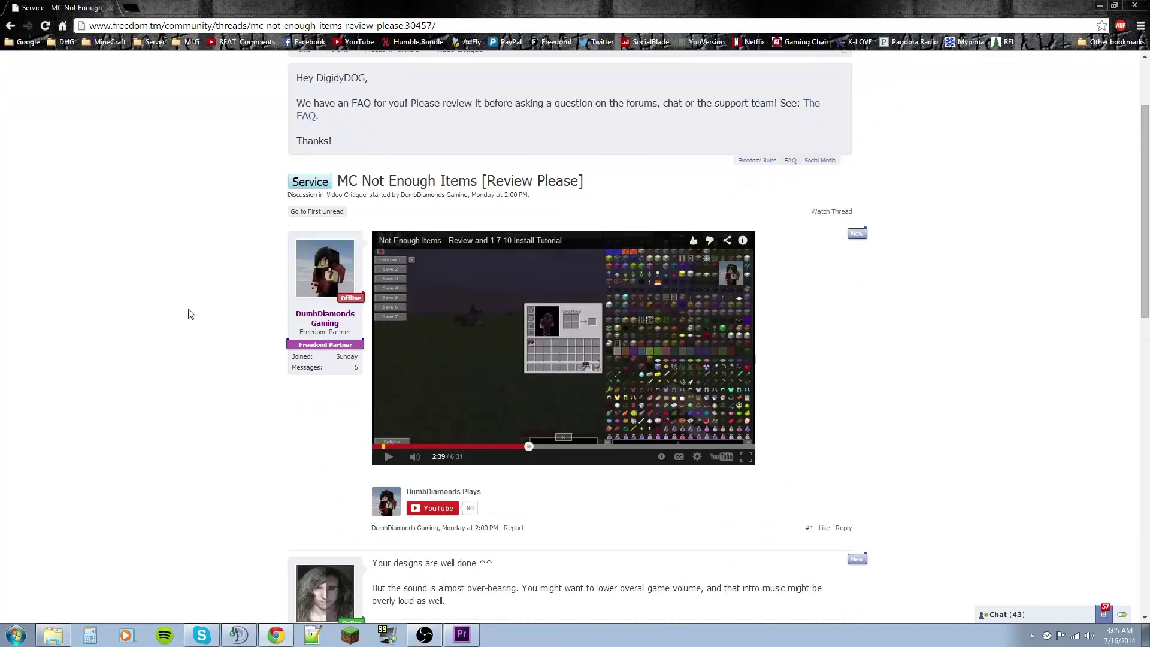
scroll(188, 312, down, 1)
scroll(267, 229, up, 1)
scroll(221, 299, up, 2)
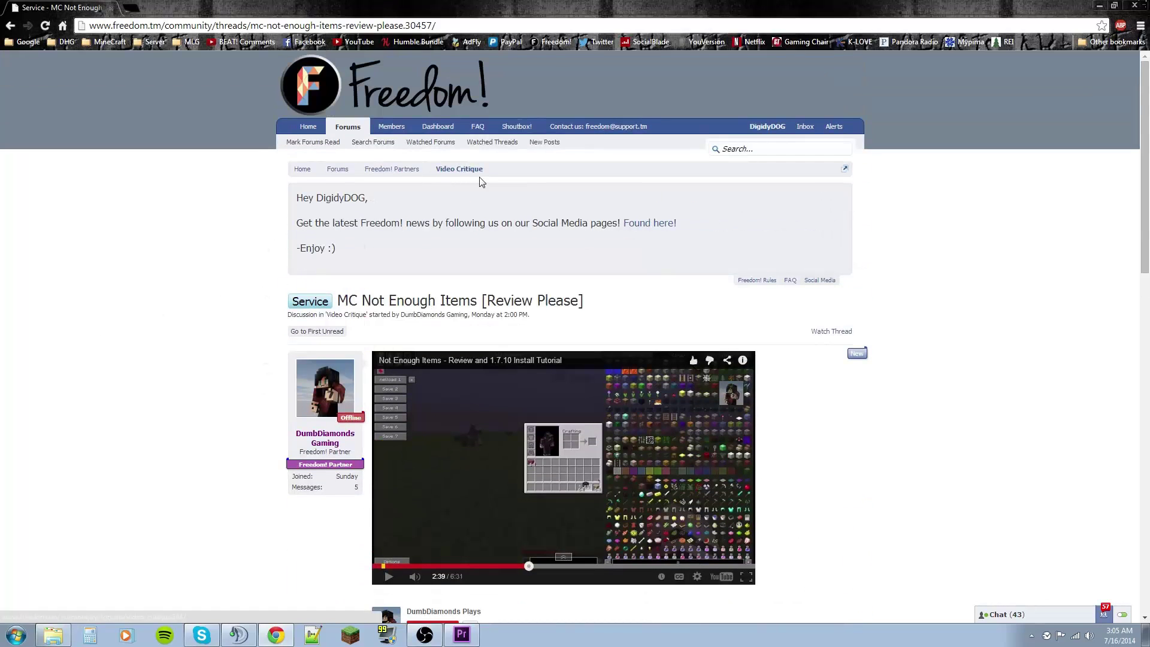
scroll(177, 334, down, 2)
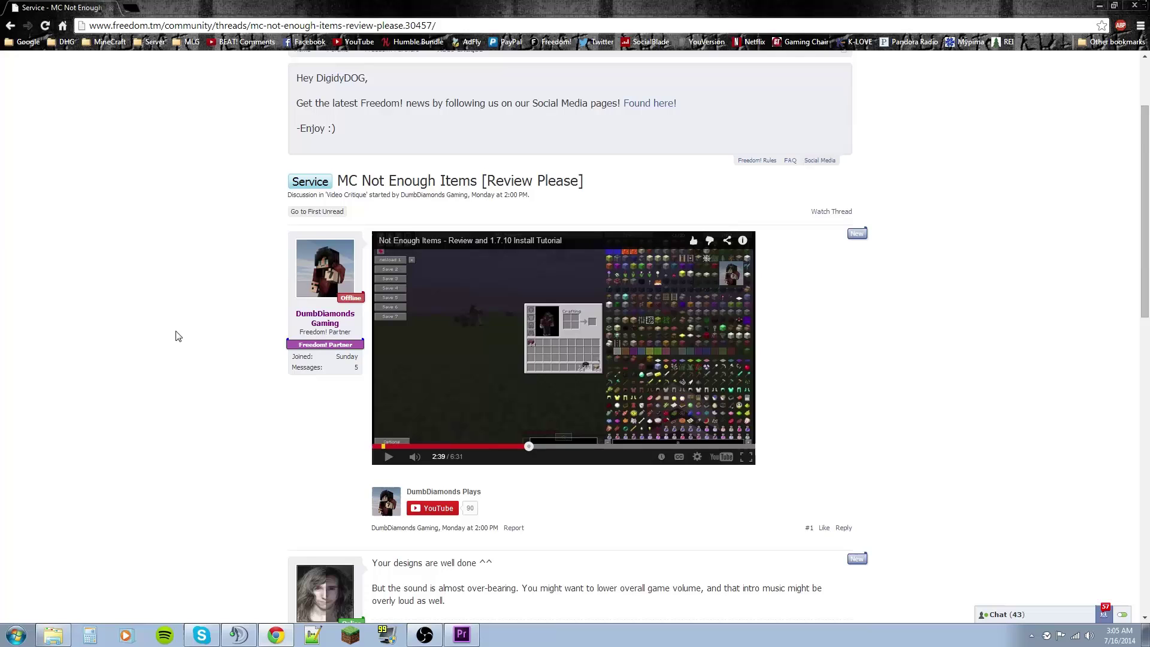
scroll(148, 323, down, 1)
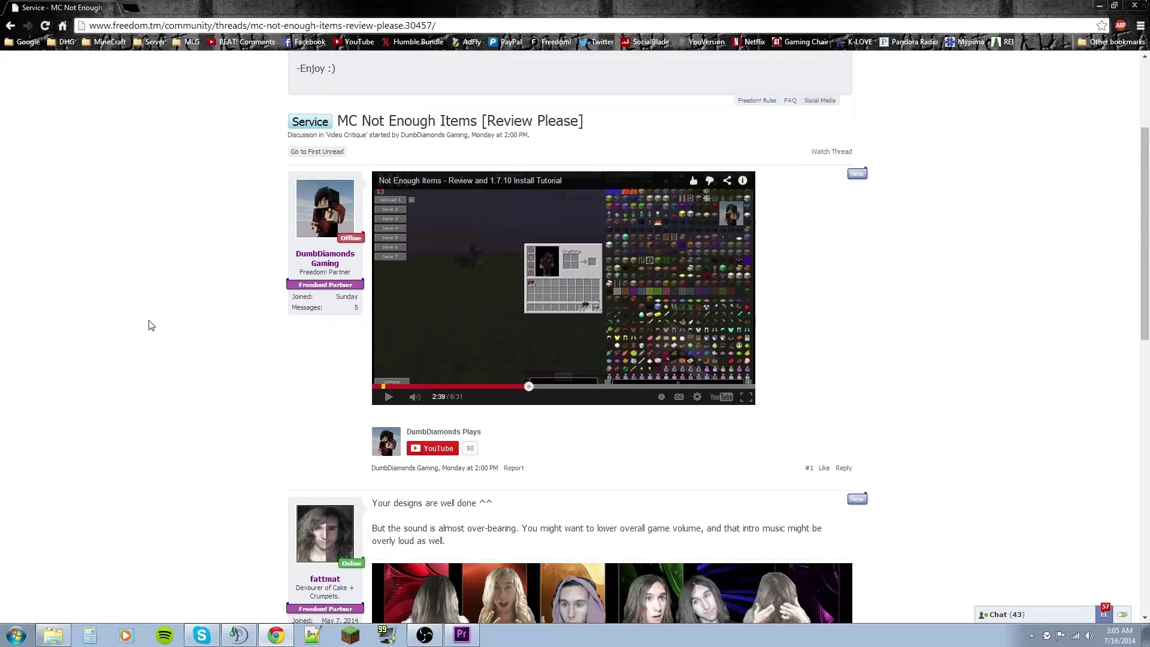
scroll(144, 330, up, 2)
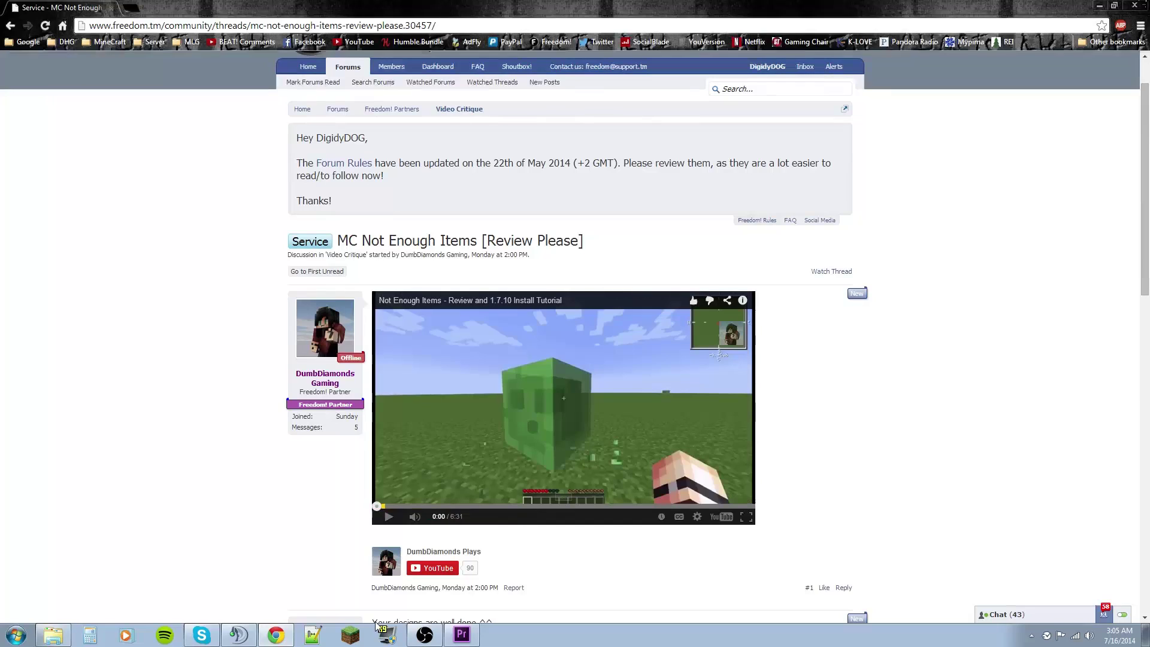
mouse_move(415, 516)
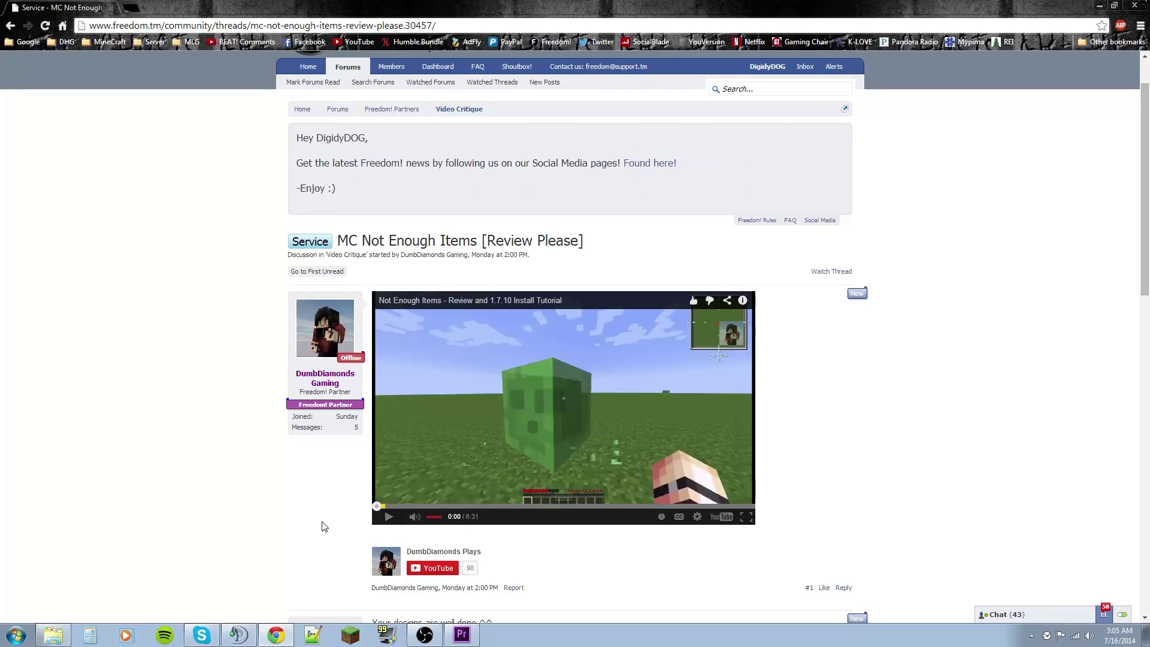
click(388, 516)
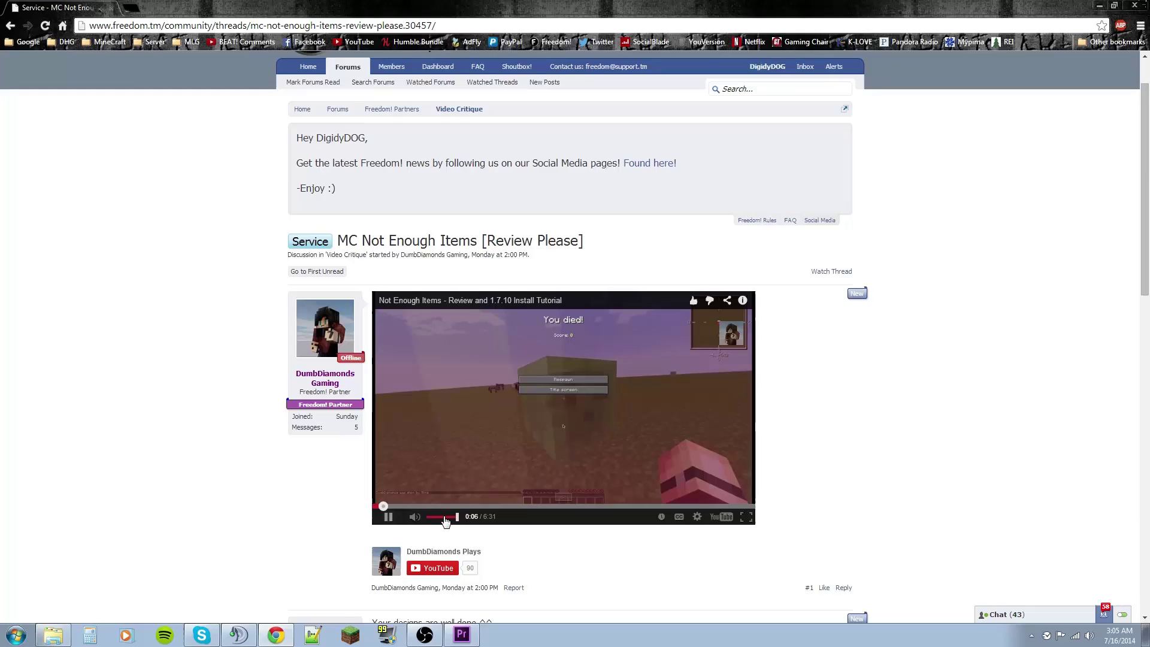
Turn the video's volume down, pause it, then raise the volume back up
drag(444, 520, 431, 522)
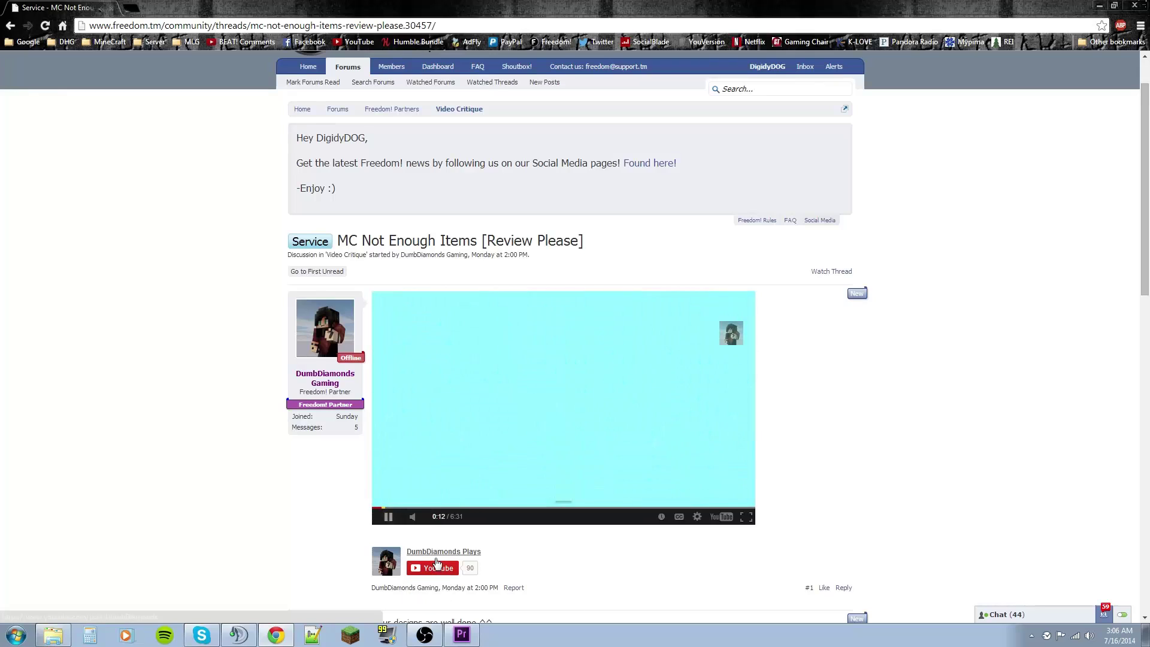
click(387, 518)
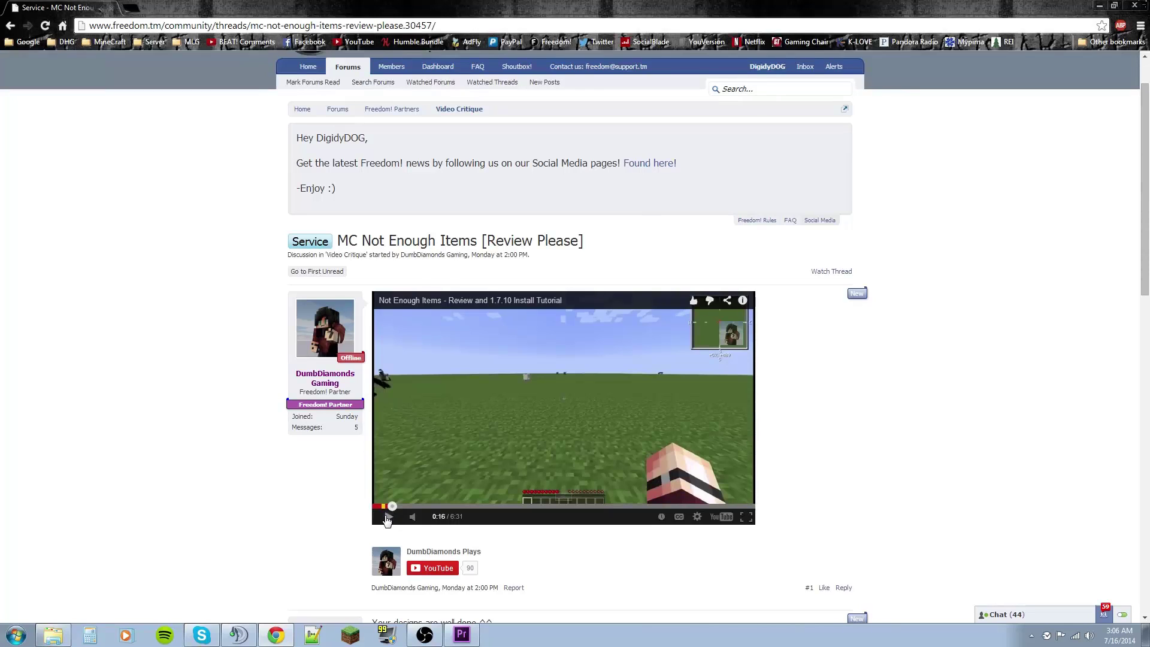
mouse_move(415, 522)
drag(434, 523, 463, 519)
Play the video briefly, pause at 0:24, and skip ahead to 2:03
click(389, 518)
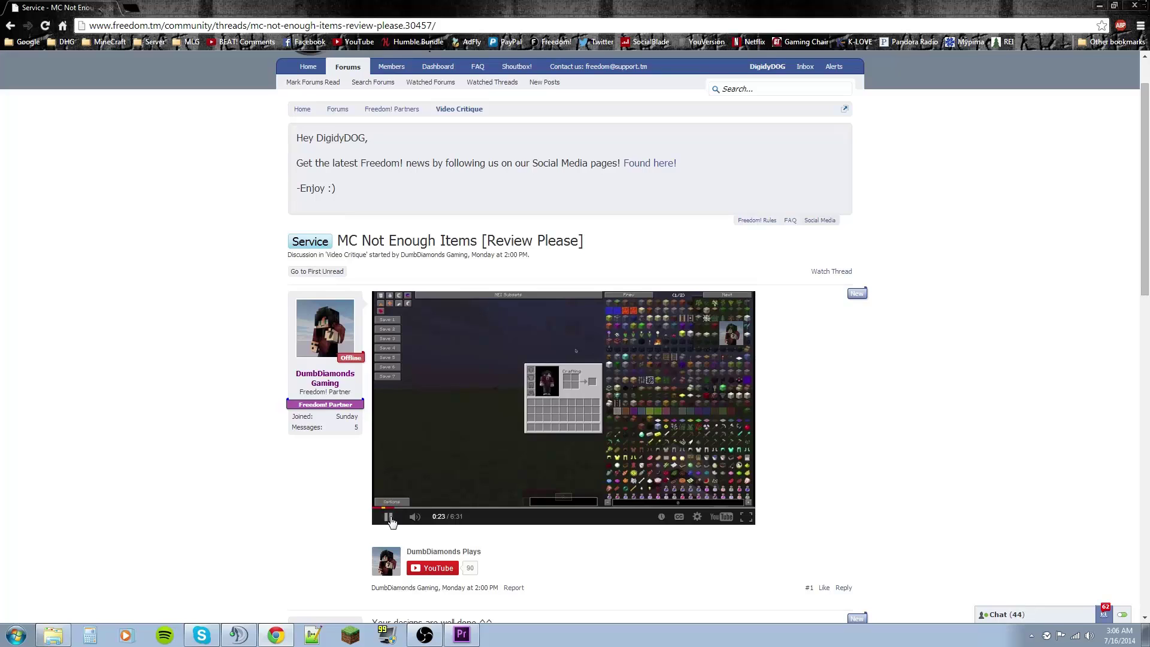
click(390, 519)
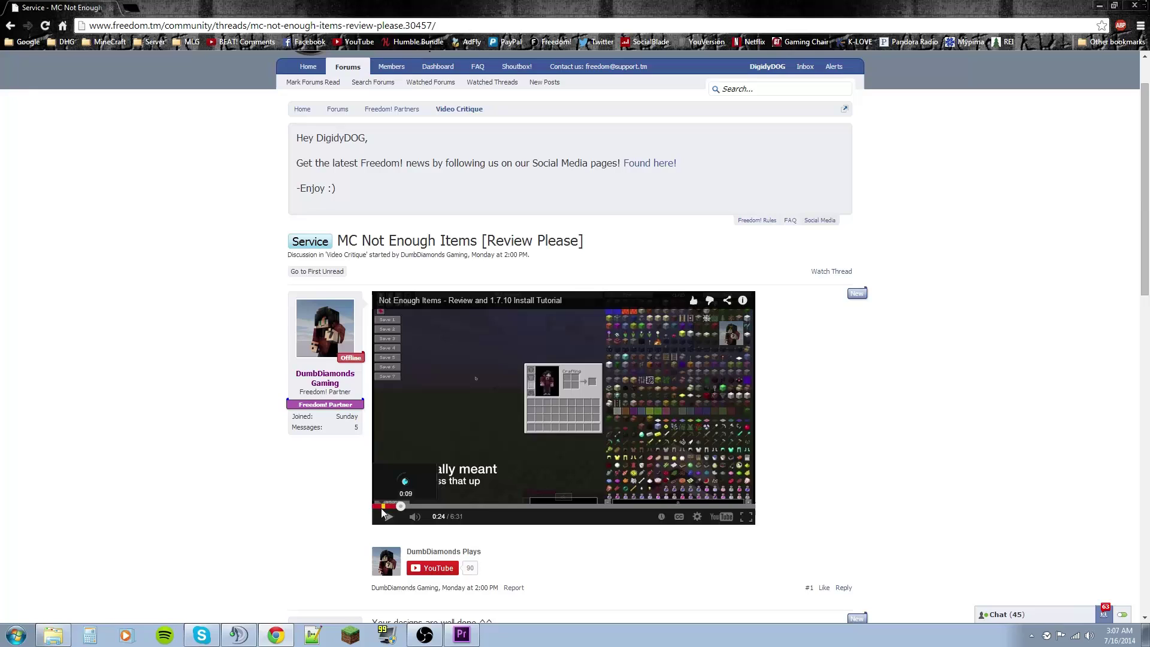
drag(492, 508, 497, 510)
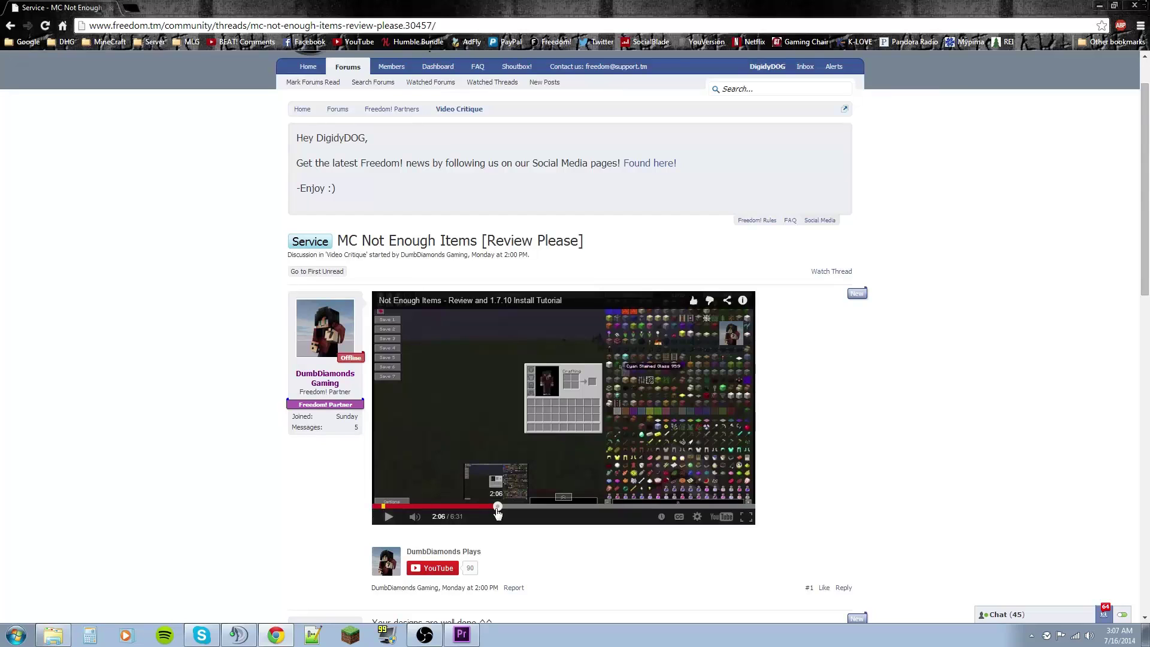
Listen from 2:06 with several play/pause toggles, ending paused at 2:18
click(388, 517)
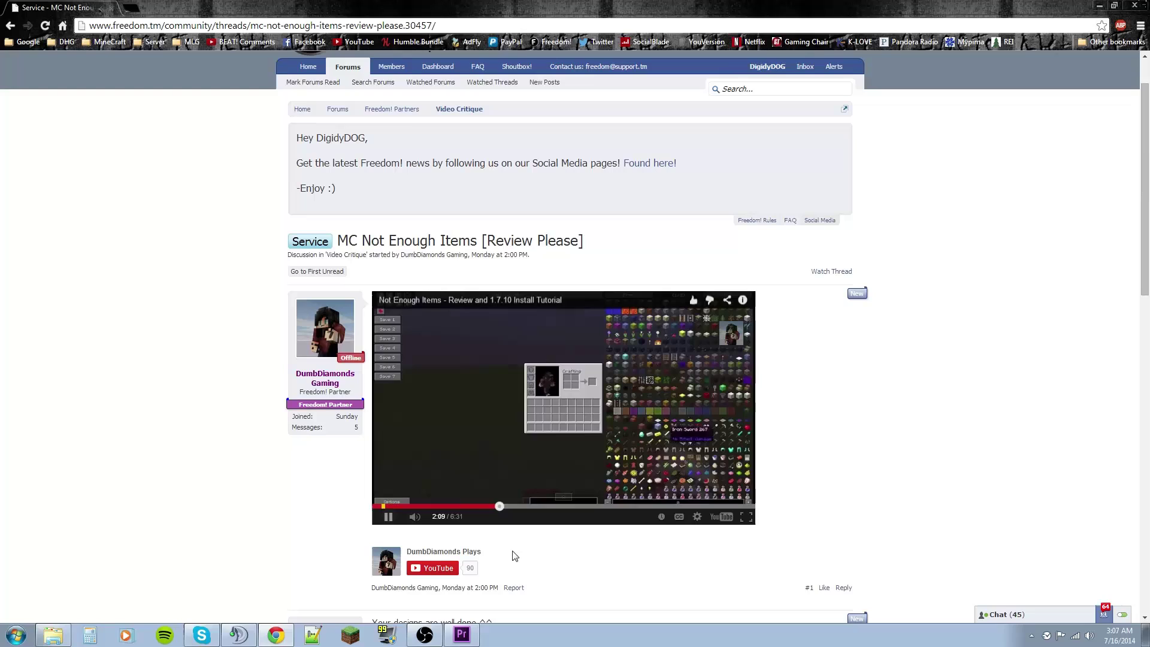
click(388, 519)
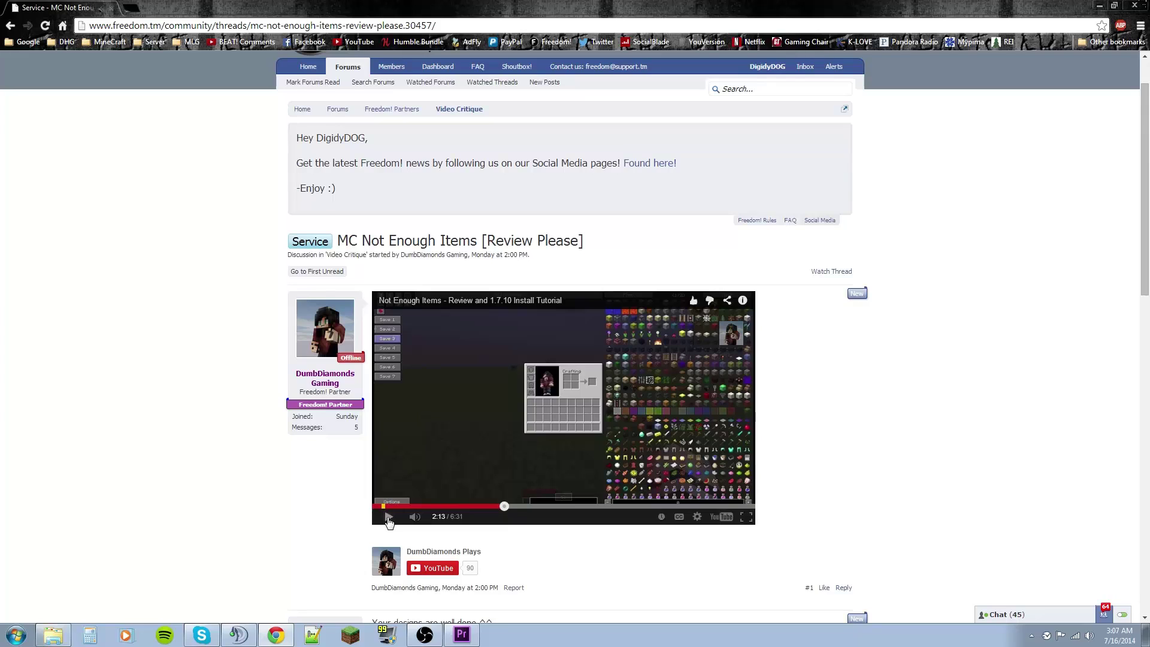
click(388, 521)
click(388, 524)
click(388, 521)
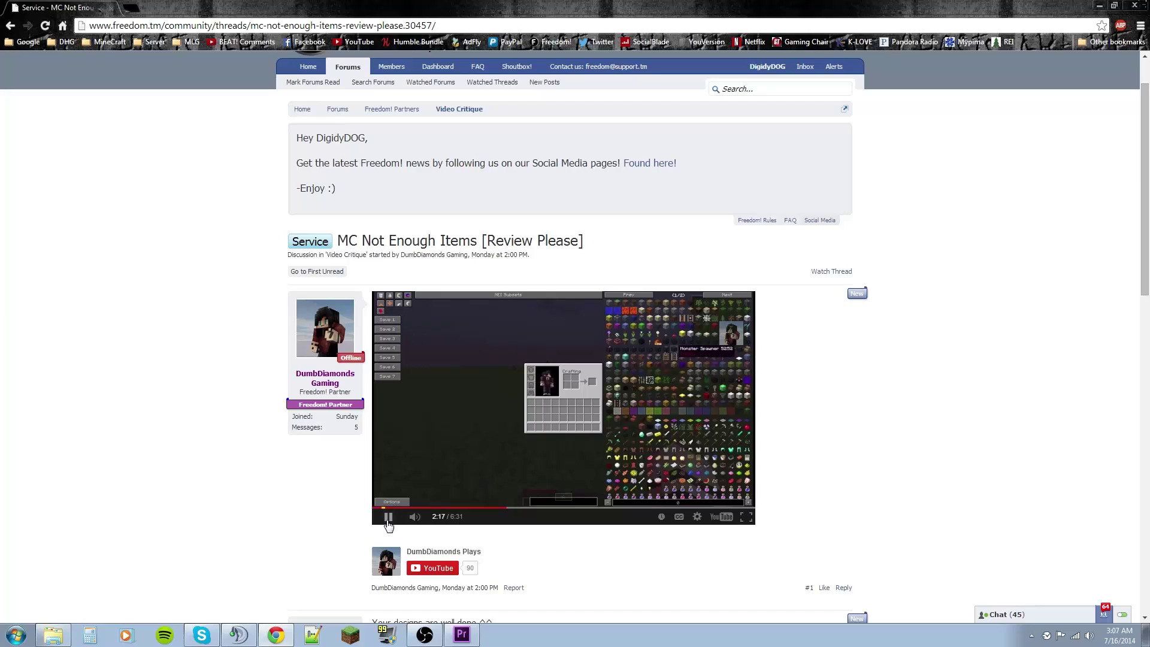
click(388, 518)
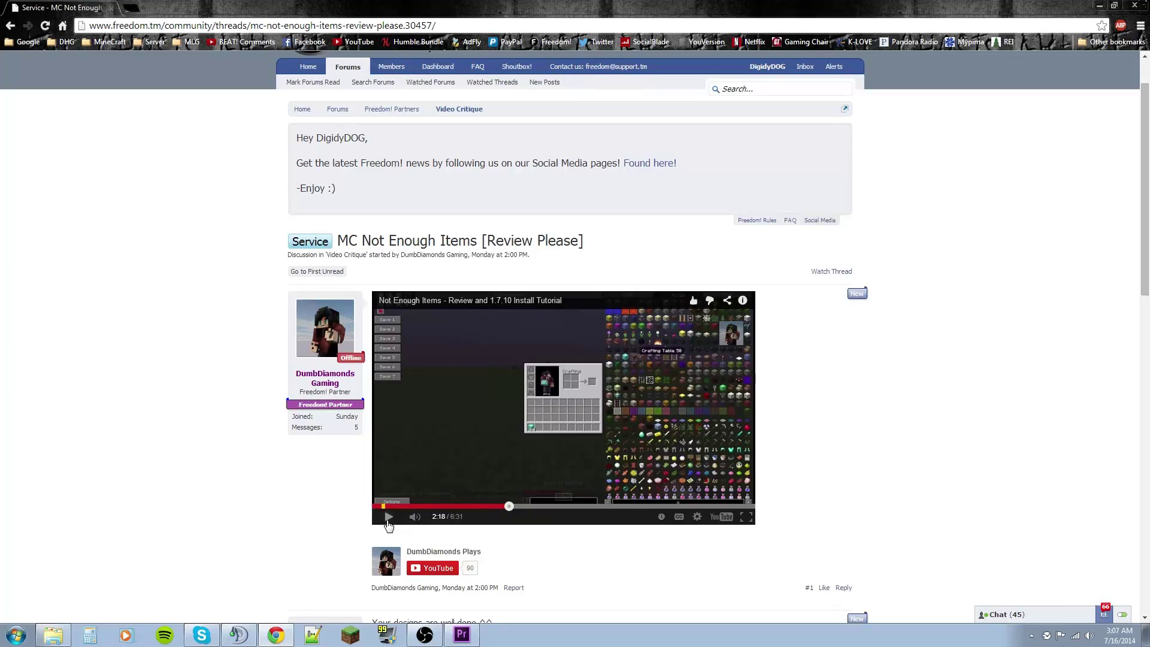
Switch to Premiere Pro and set the XCOMGiveaway playhead to 00:00:12:19
key(alt+Tab)
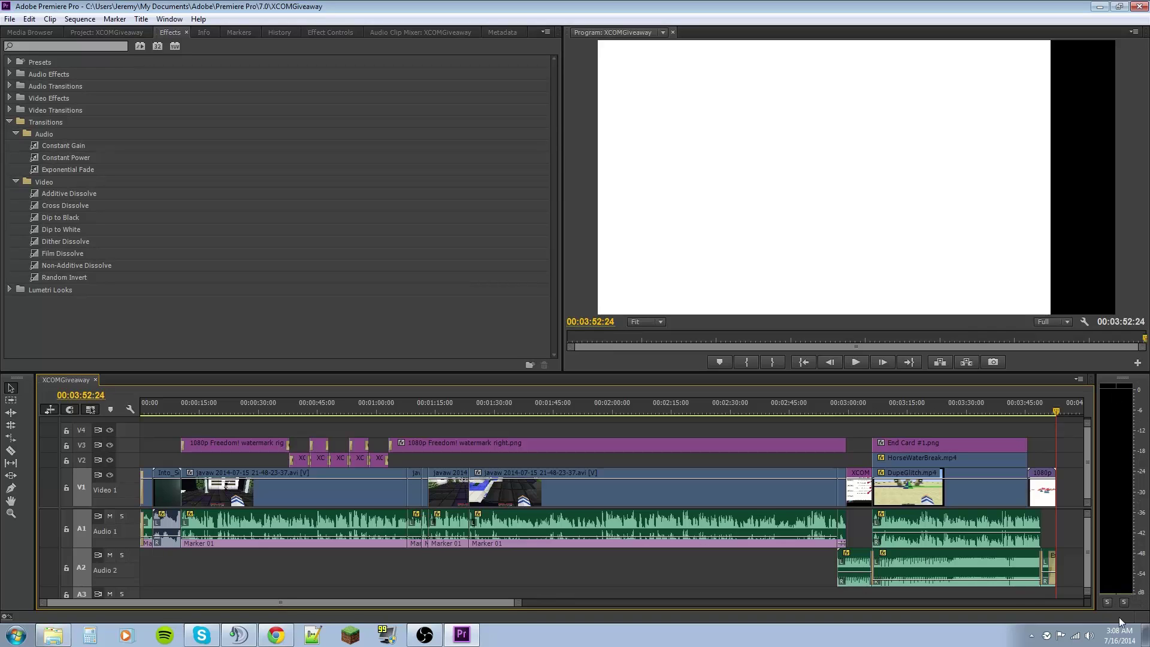
drag(171, 411, 189, 414)
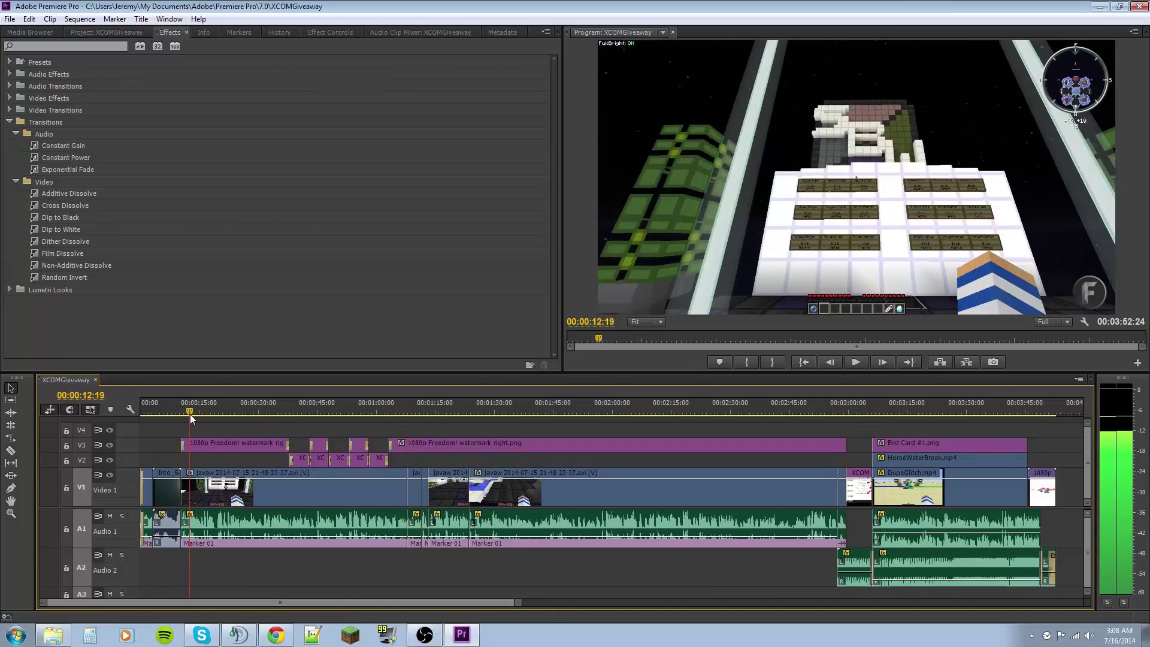
Play the sequence from 00:00:12:19 and stop at 00:00:21:26
click(856, 362)
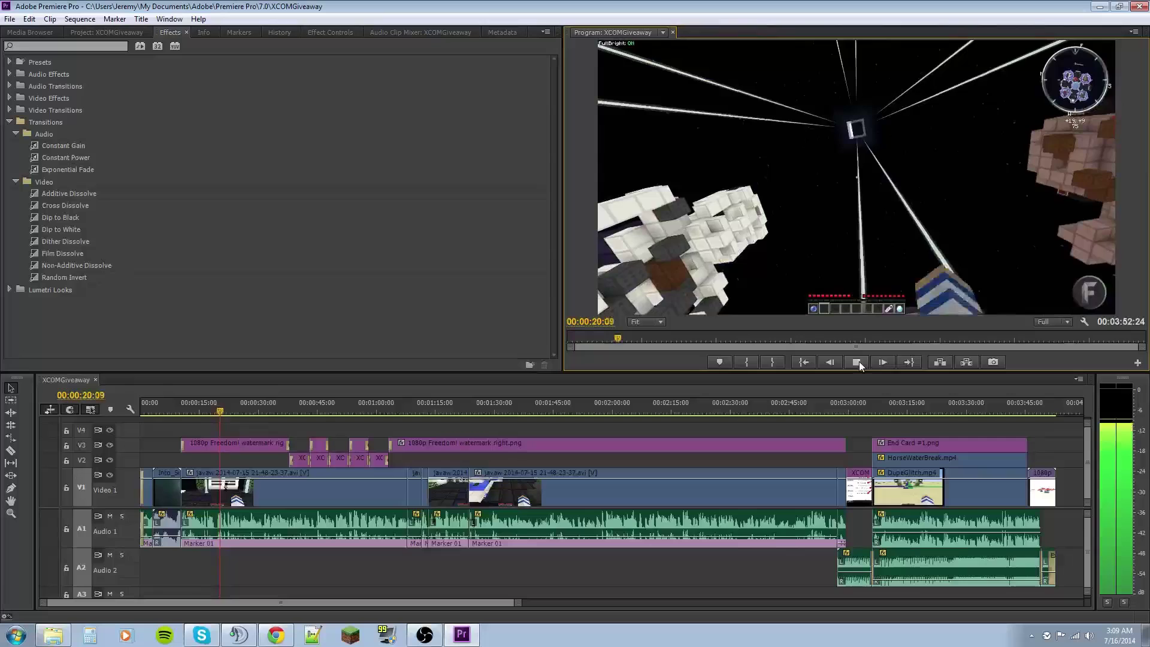
click(859, 361)
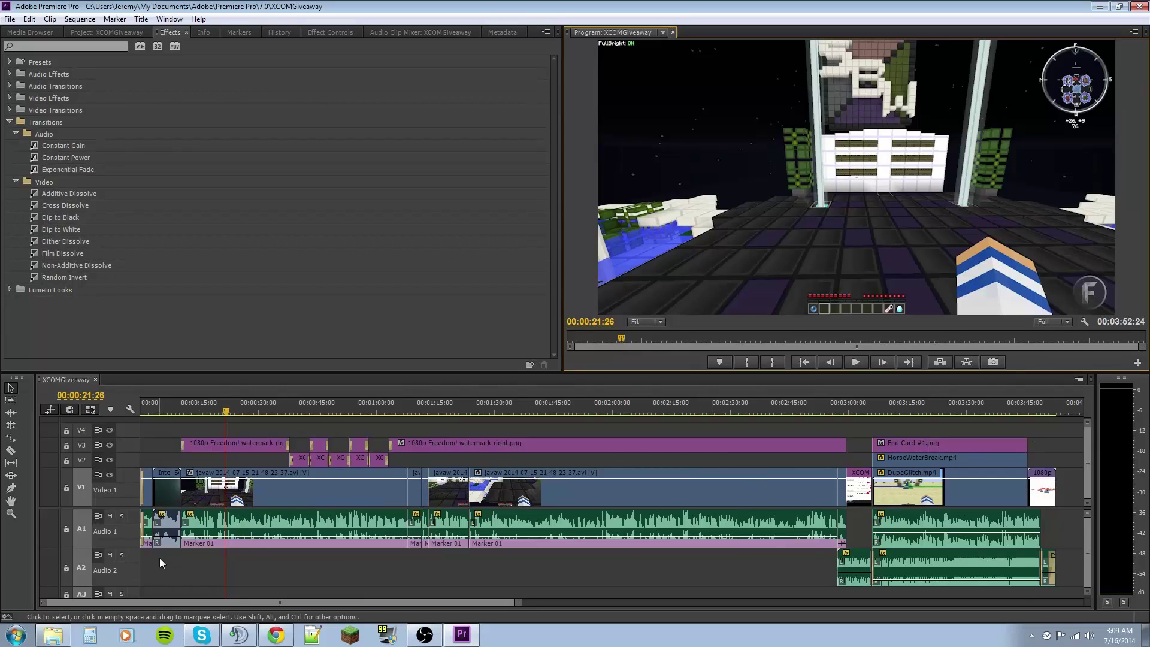
Zoom into the timeline start, adjust the Into_Sound_Sync audio volume line at 00:00:01:23, and return to 00:00:00:00
drag(156, 411, 150, 450)
scroll(153, 479, up, 5)
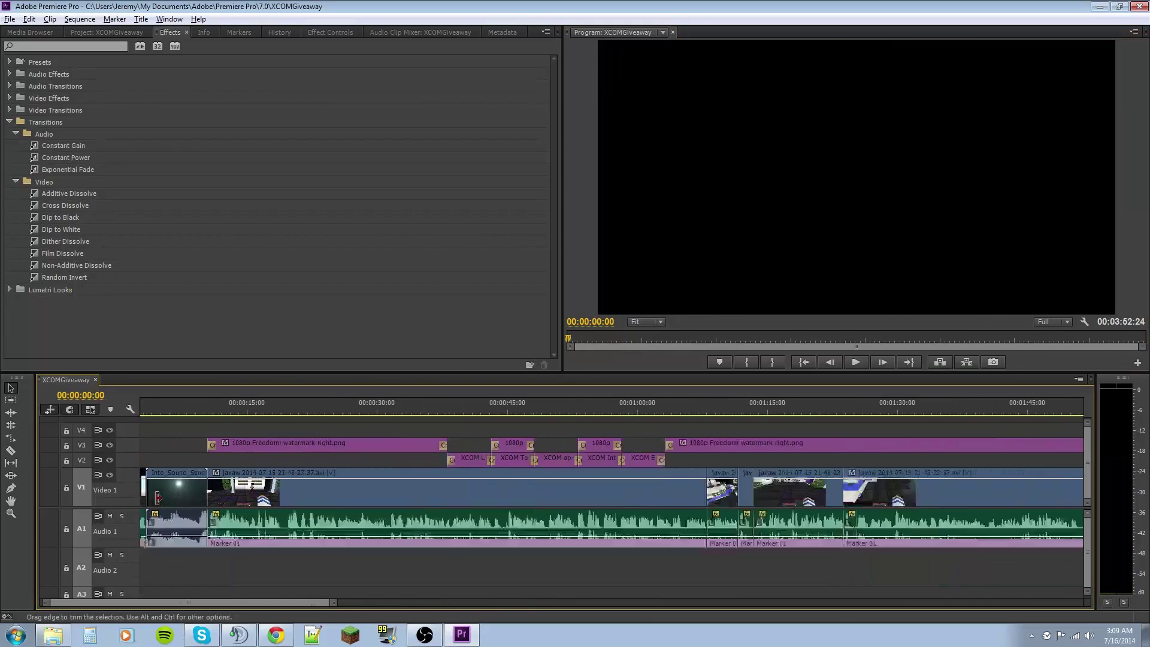
scroll(127, 602, up, 3)
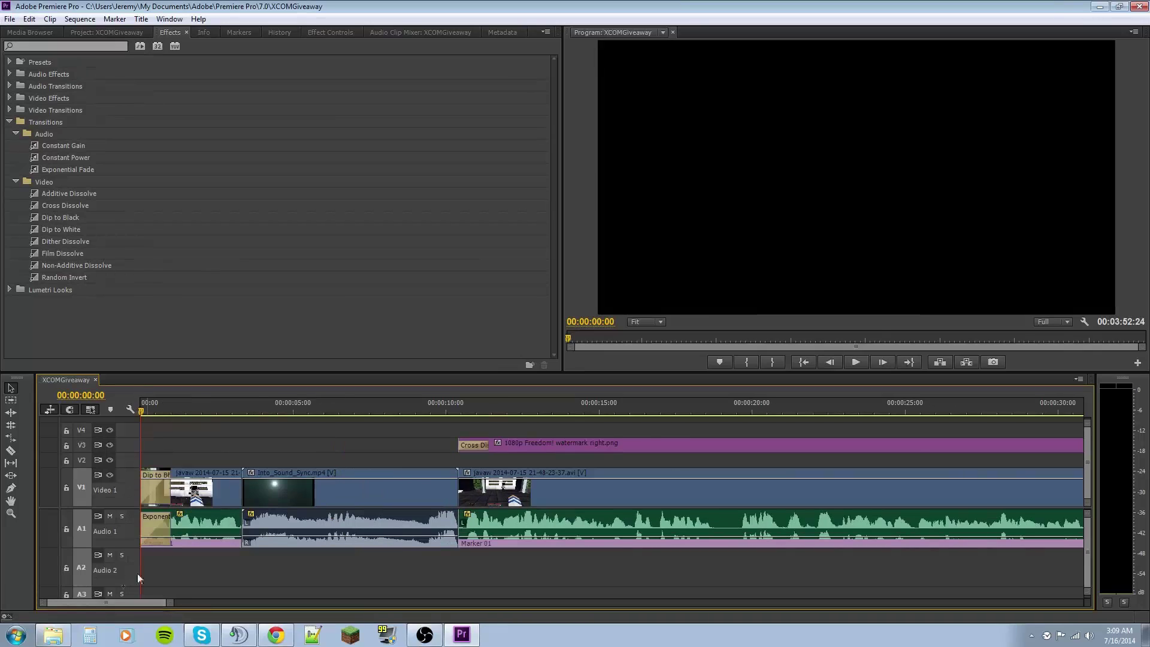
drag(141, 407, 195, 423)
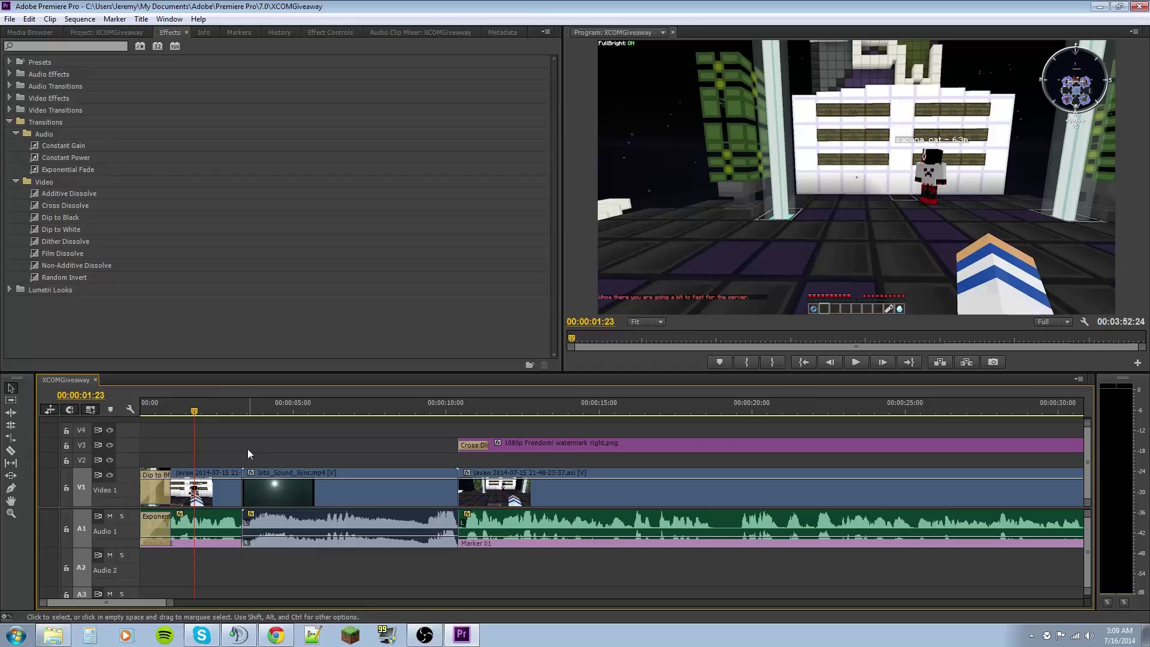
drag(276, 540, 275, 541)
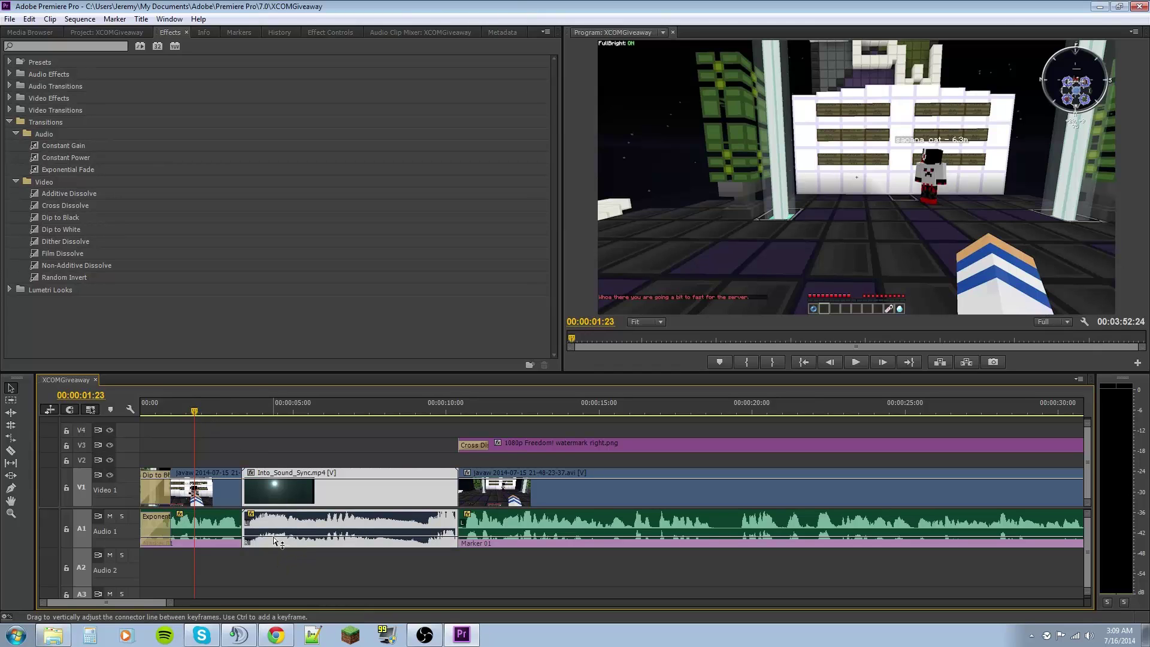
drag(196, 410, 130, 413)
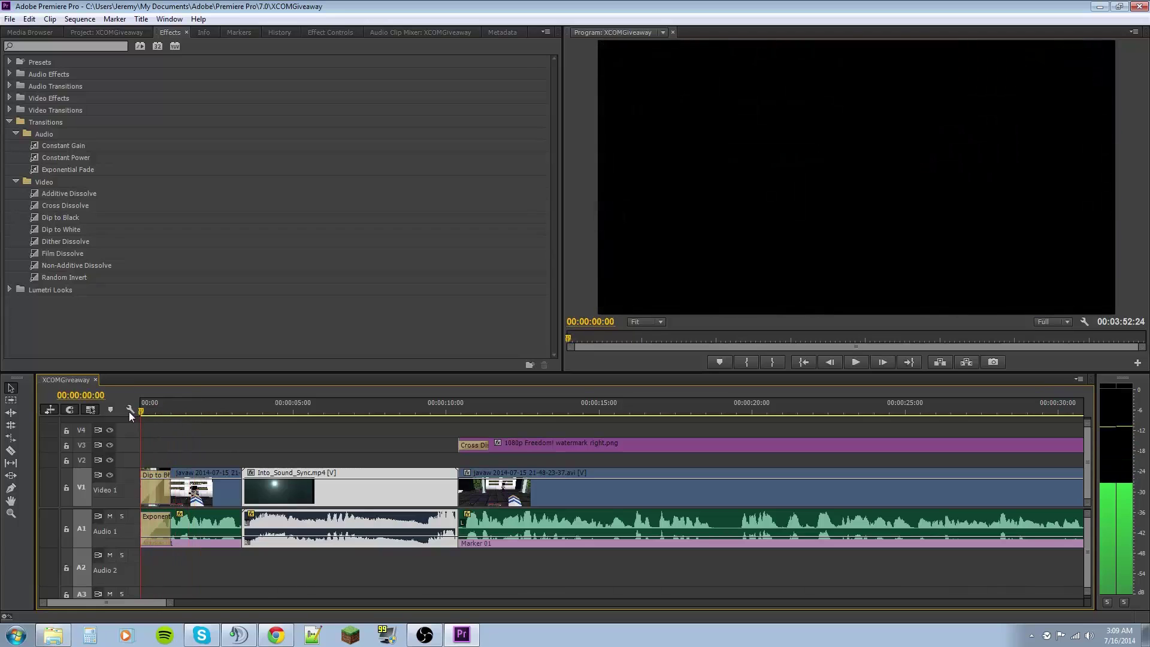
Play the intro, stop at 00:00:05:06, replay from 00:00:02:09, and stop at 00:00:08:04
key(space)
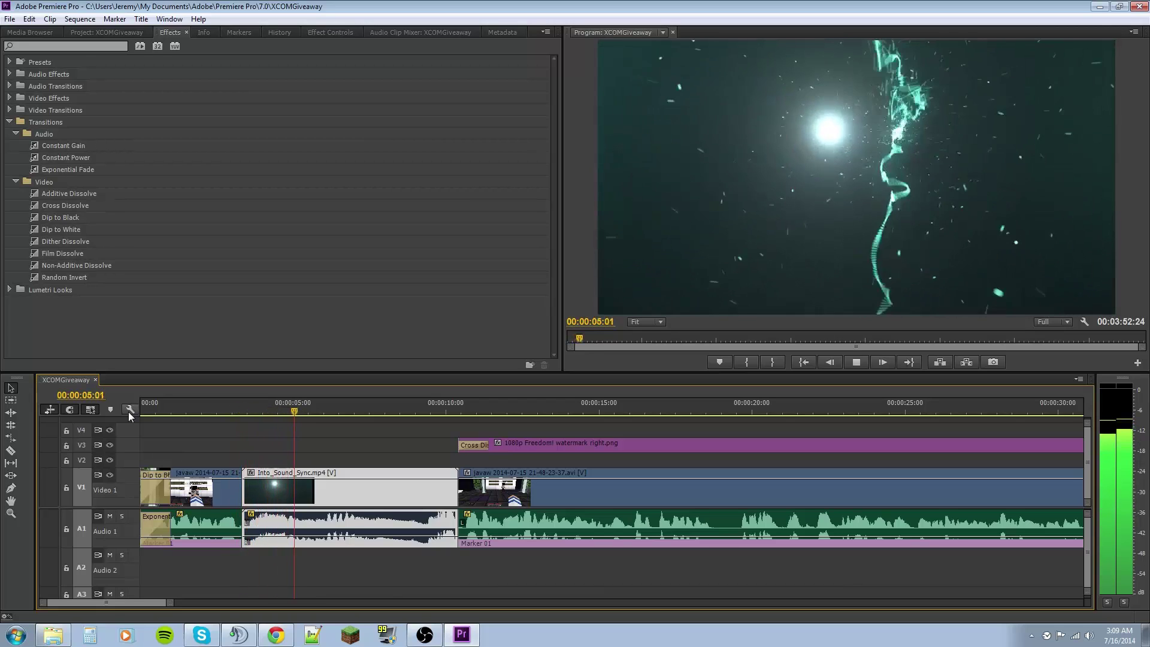
key(space)
drag(302, 409, 210, 396)
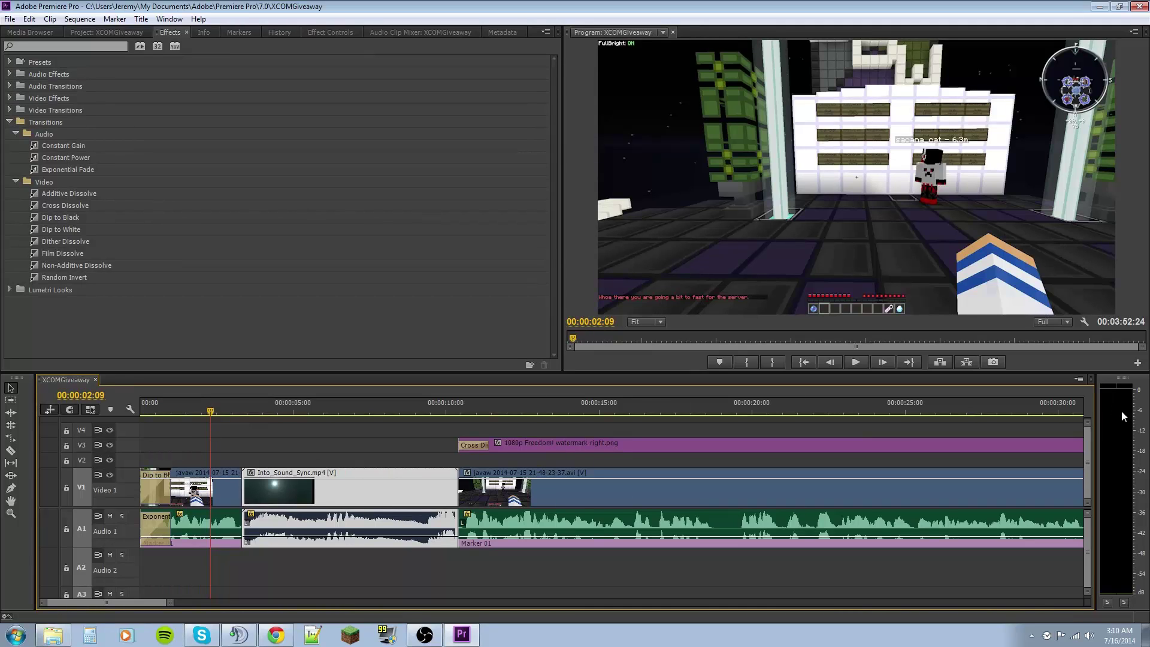
key(space)
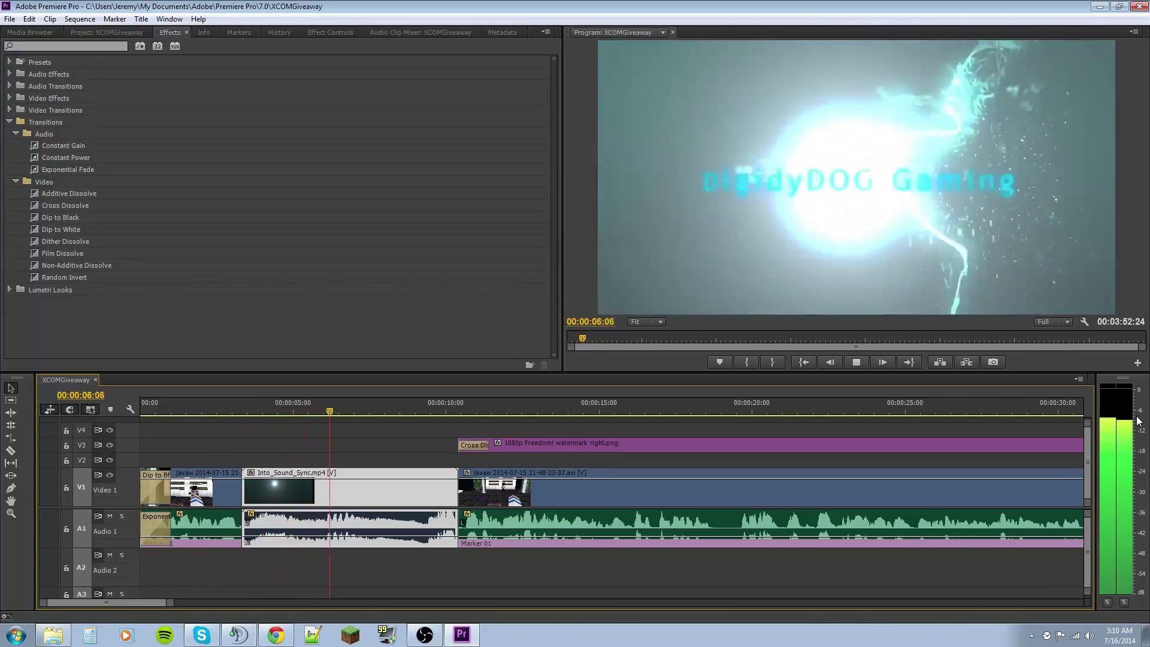
key(space)
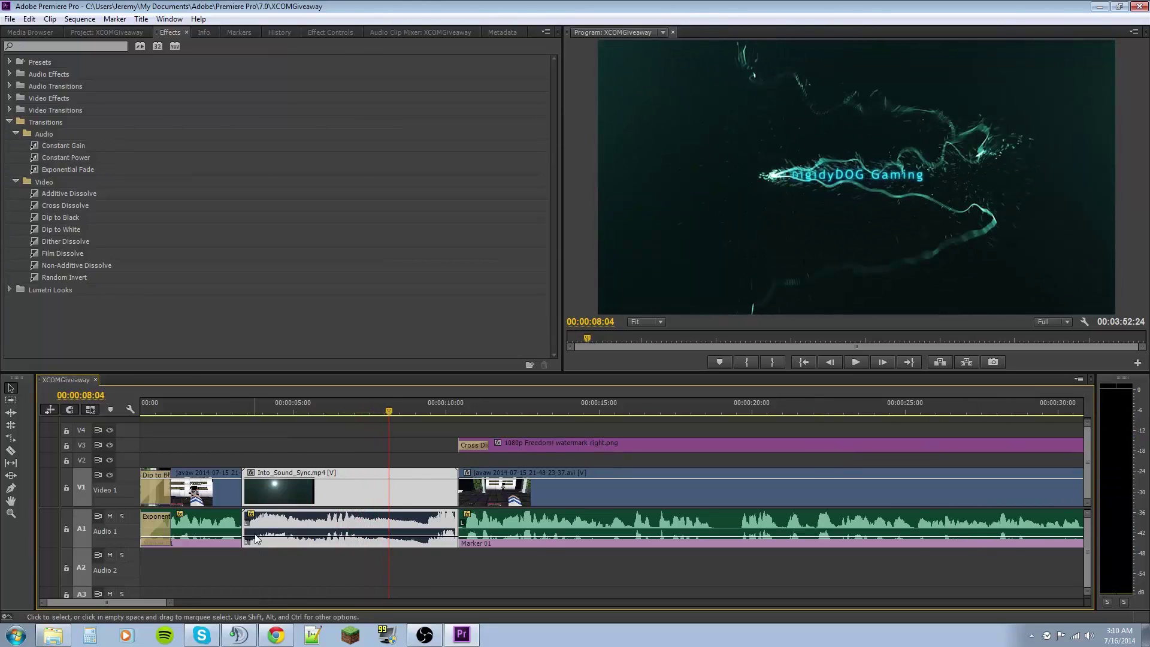
Lower the Into_Sound_Sync audio by -0.37 dB and scrub back to 00:00:02:21
drag(255, 535, 255, 537)
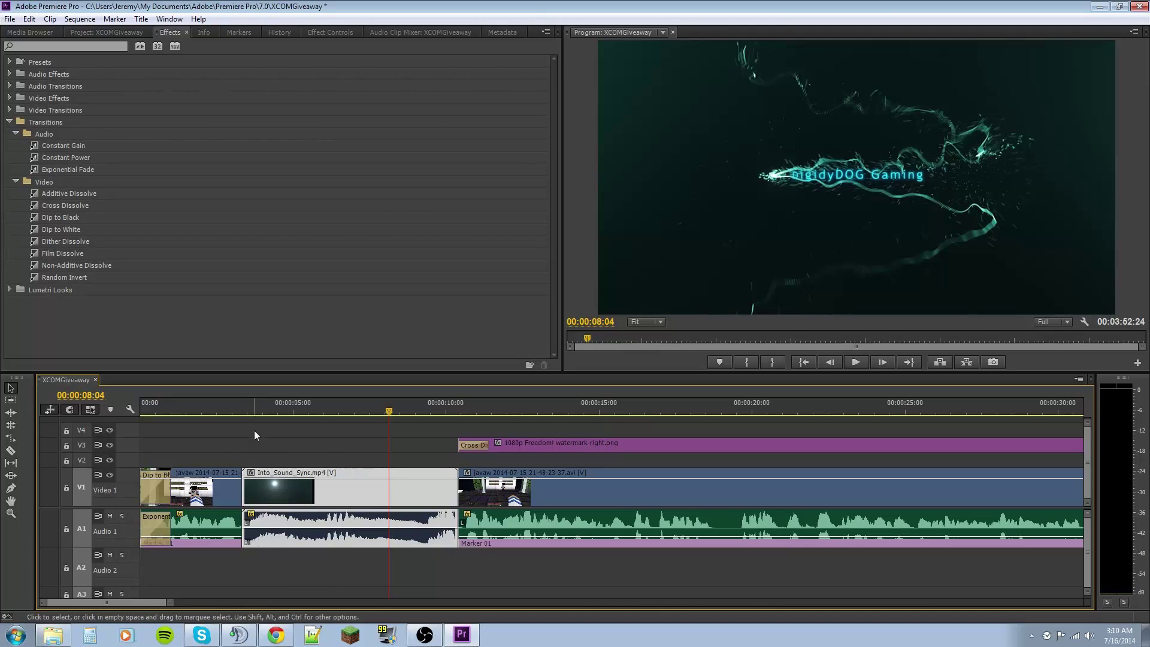
drag(251, 410, 235, 410)
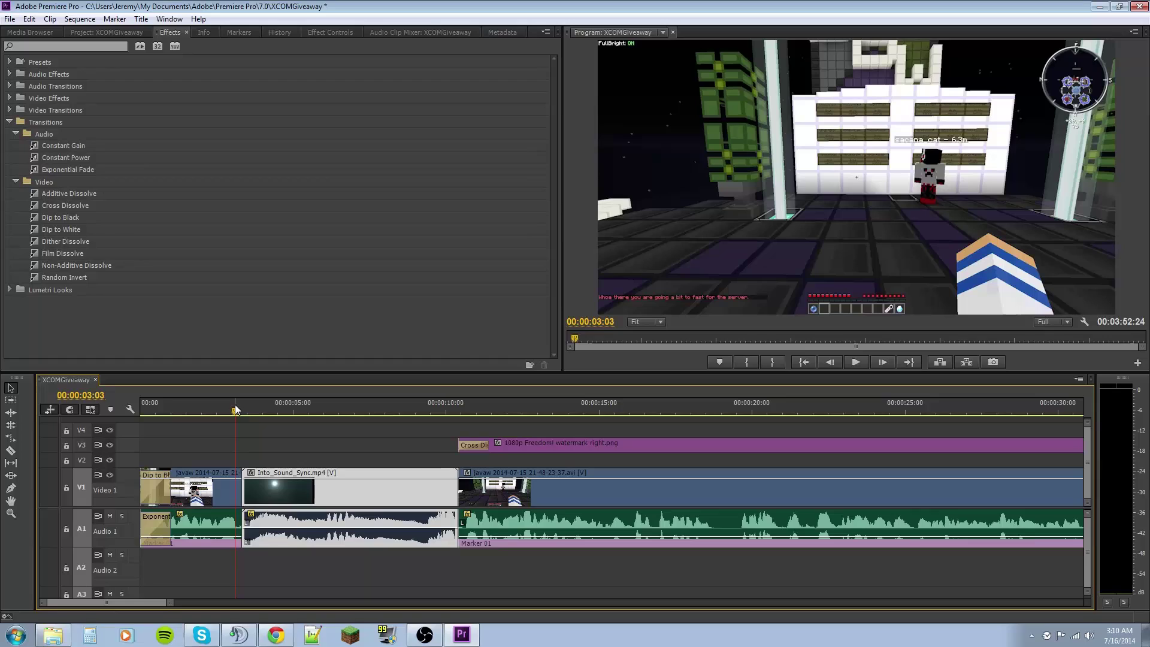
drag(235, 411, 223, 413)
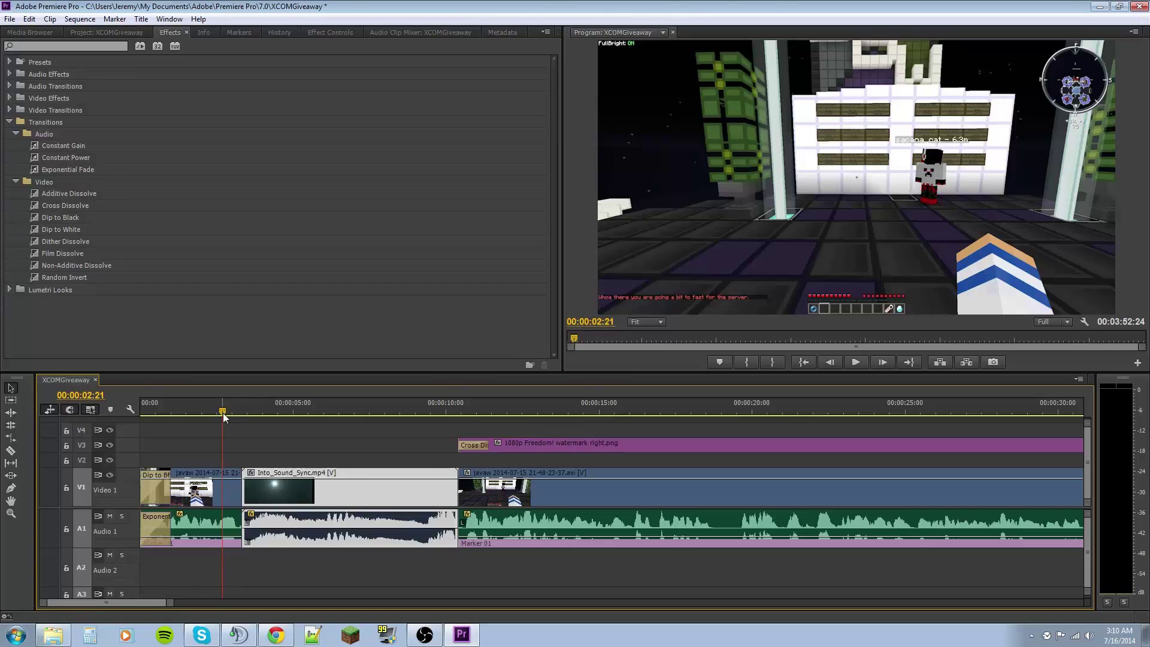
Listen to the intro until 00:00:07:09, then pull the Into_Sound_Sync volume down further
key(space)
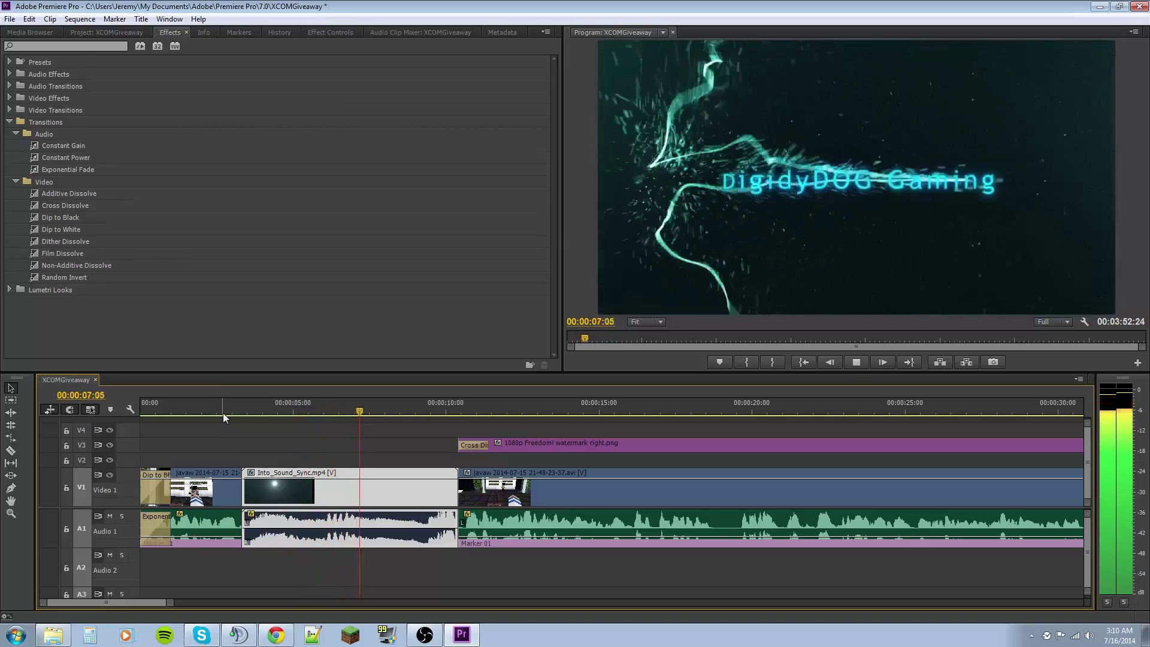
key(space)
drag(255, 533, 255, 540)
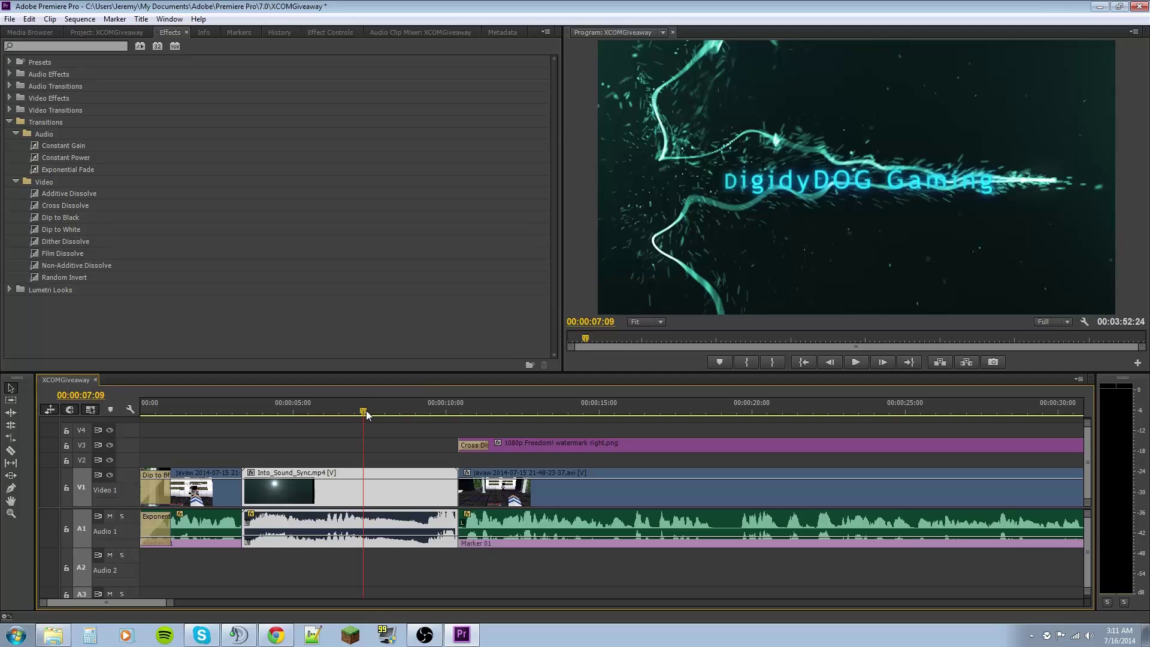
Scrub the intro, cut the gameplay clip twice, and drop a Constant Gain crossfade on the cut
drag(364, 412, 232, 412)
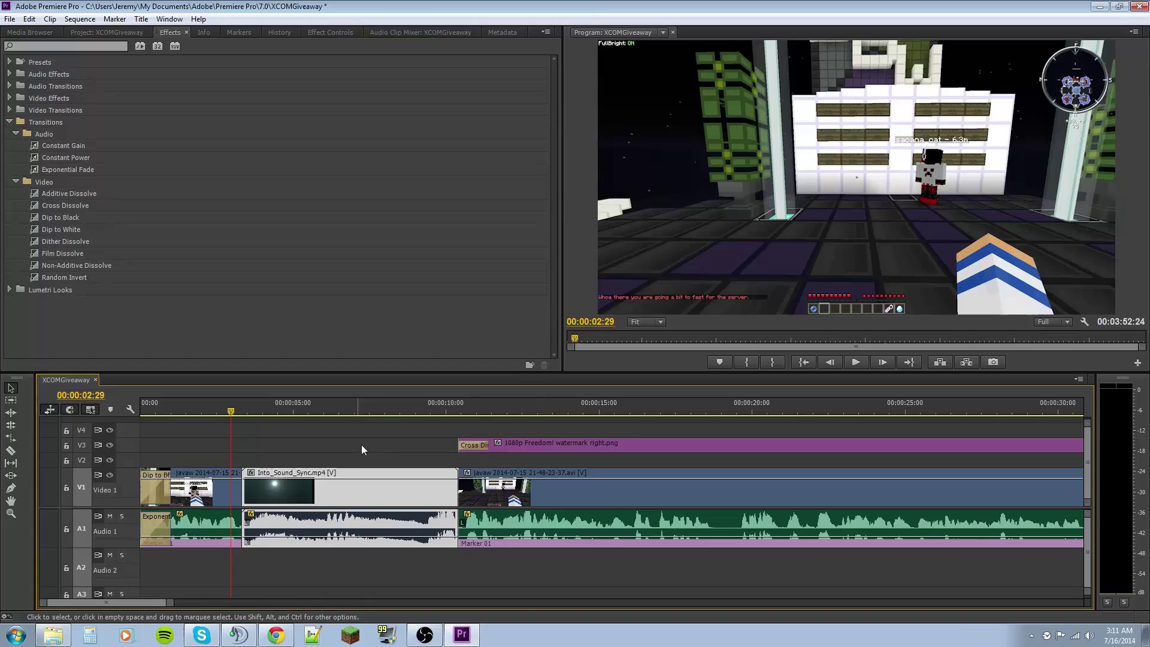
drag(294, 404, 502, 435)
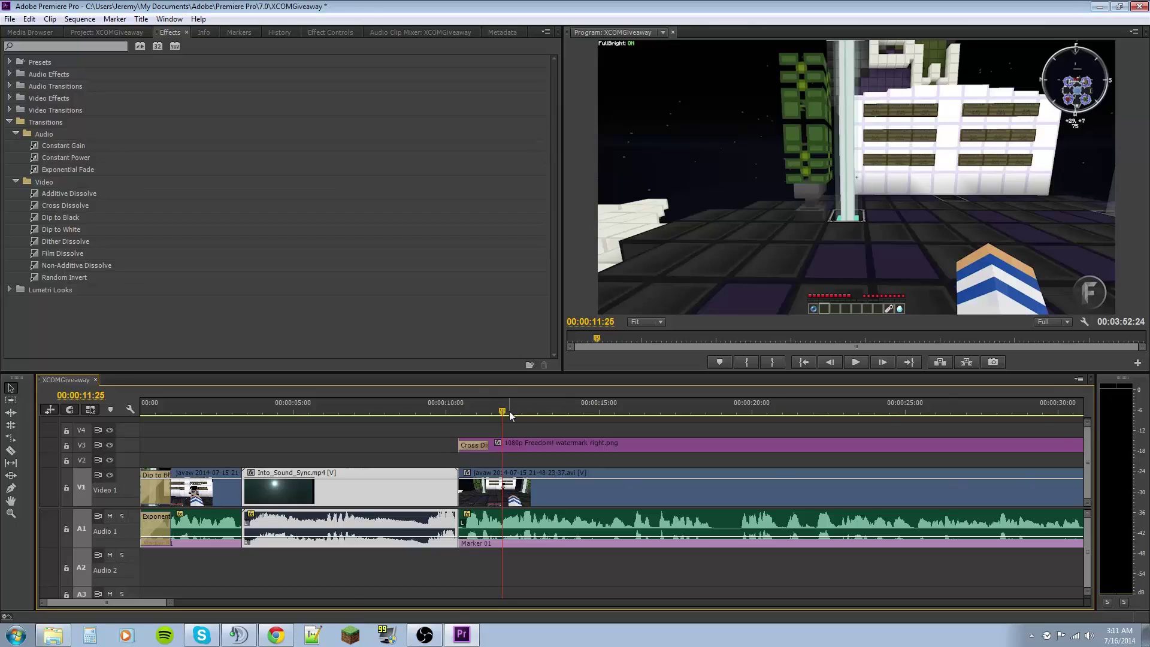
mouse_move(509, 410)
mouse_down()
mouse_move(261, 412)
mouse_move(494, 412)
mouse_up()
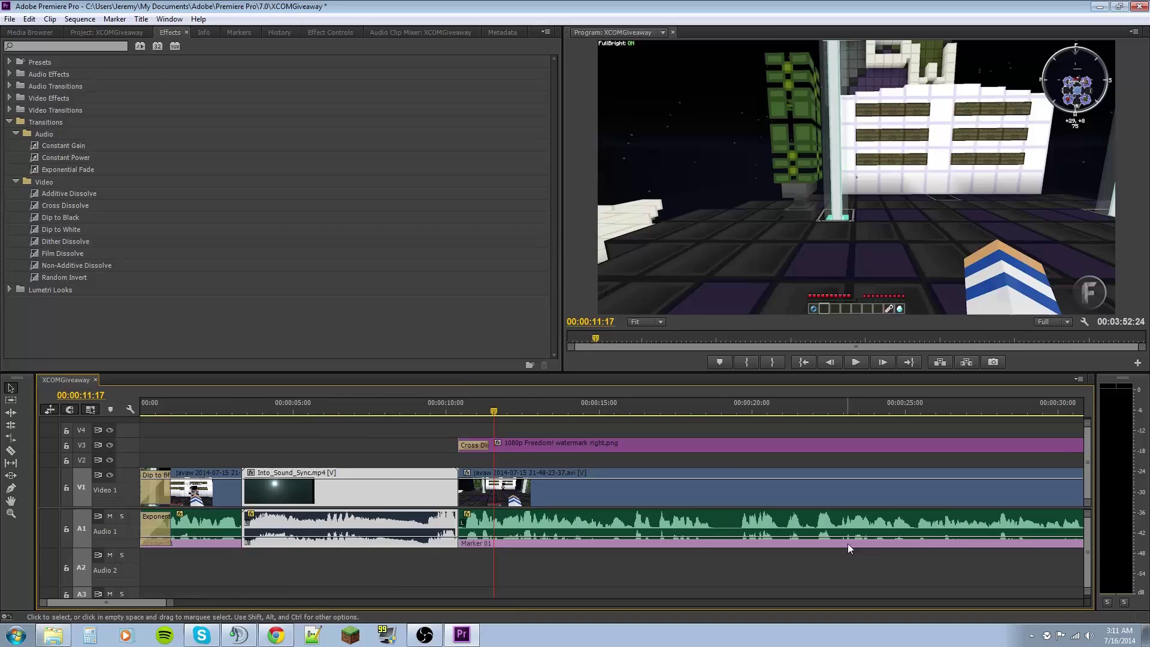
key(c)
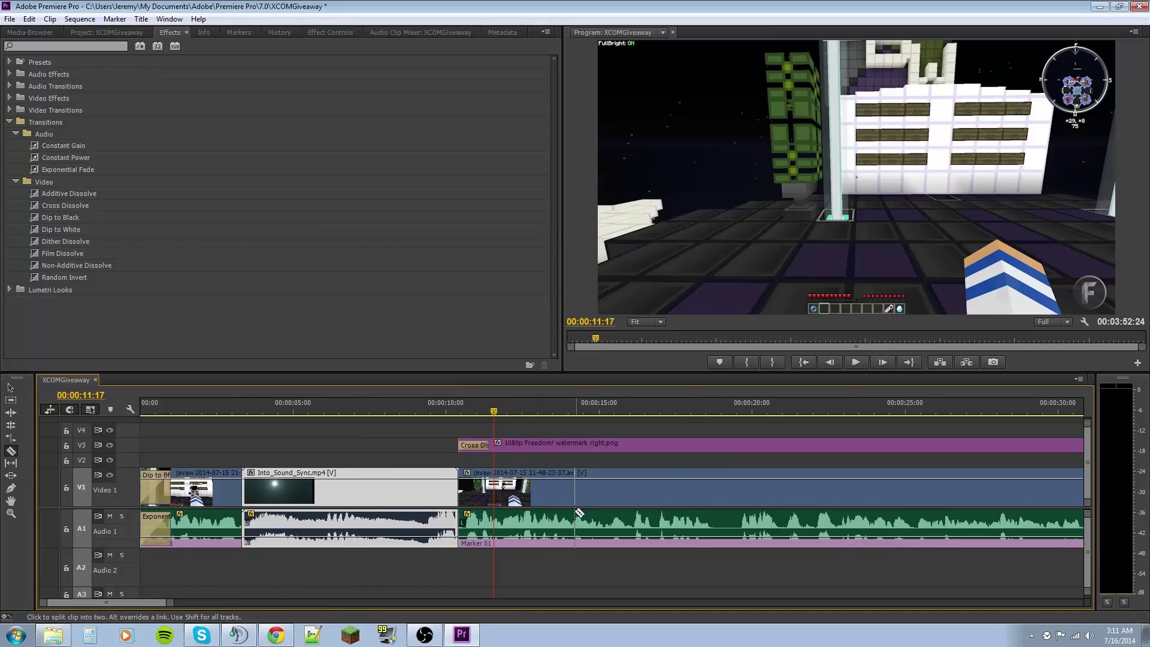
click(520, 530)
click(539, 531)
key(v)
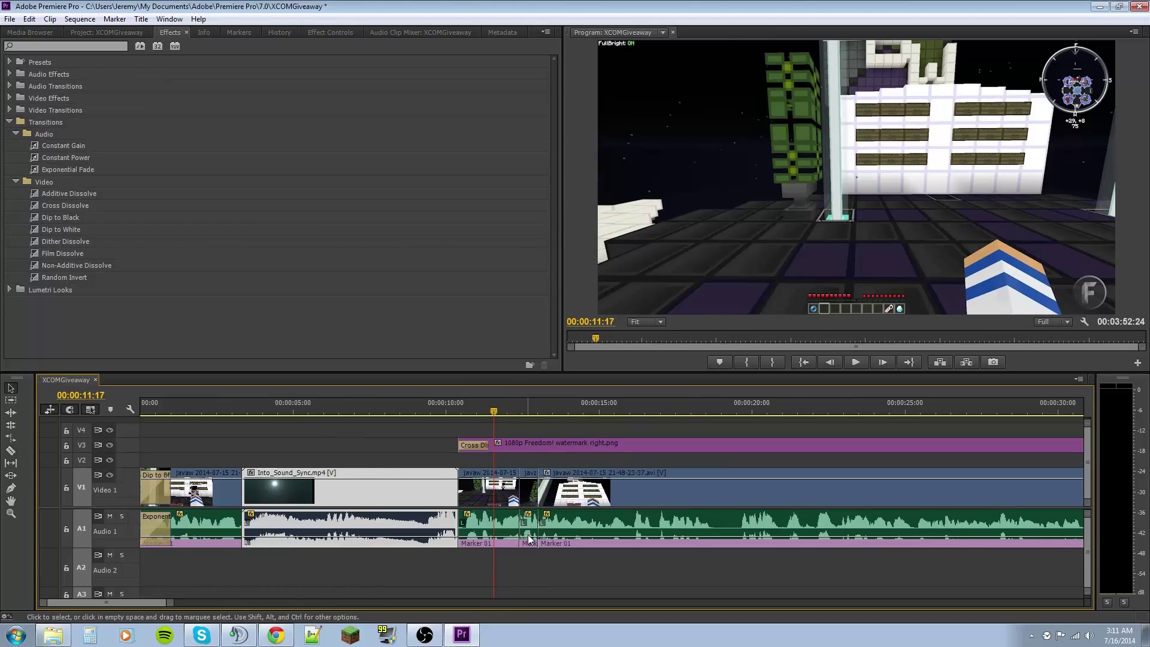
click(530, 535)
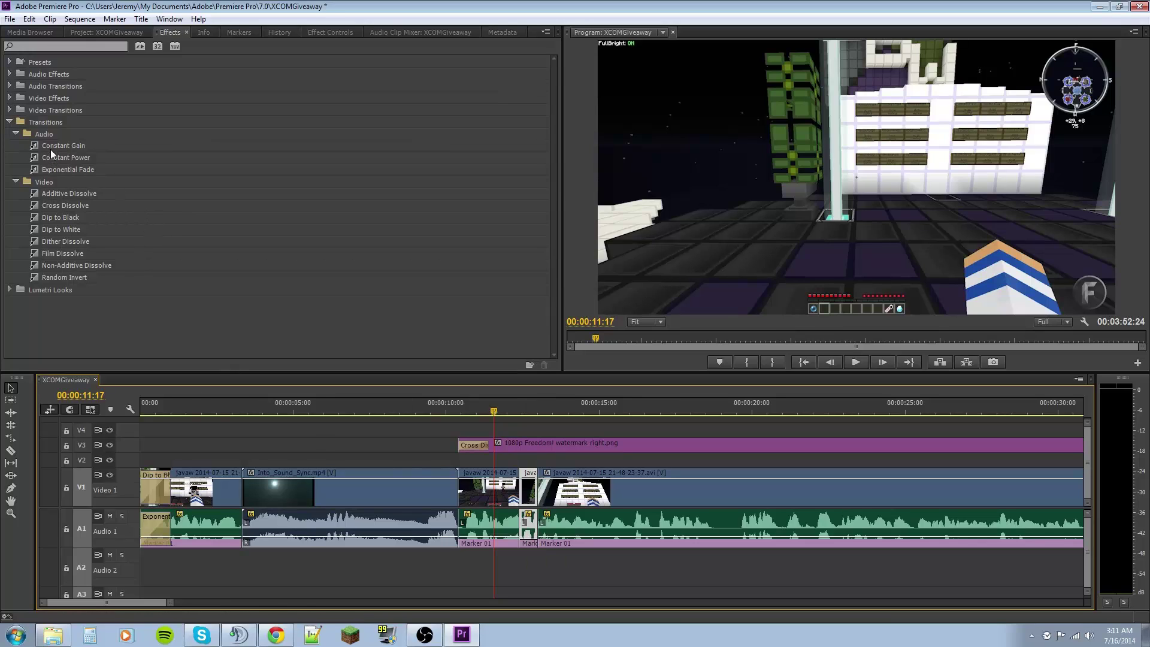
drag(52, 147, 520, 519)
drag(69, 158, 520, 519)
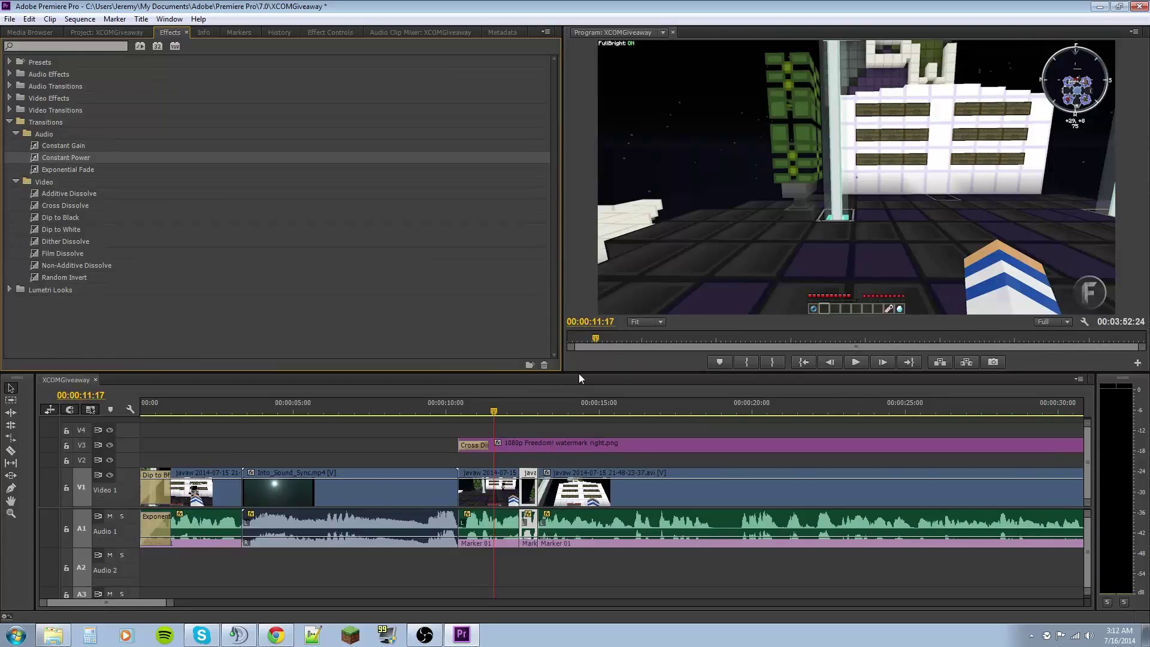
Undo, zoom out, and cut the javaw clip at 00:00:19:01 and 00:00:20:27, selecting the piece
key(ctrl+z)
key(ctrl+z)
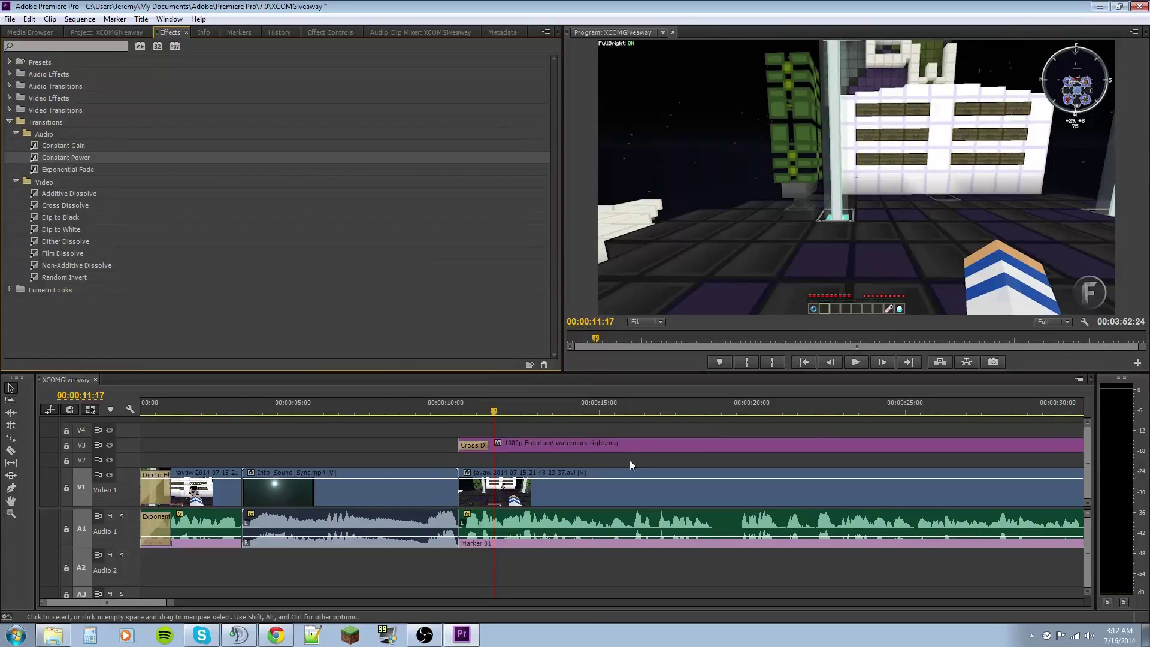
mouse_move(118, 602)
mouse_down()
mouse_move(131, 602)
mouse_move(121, 602)
mouse_up()
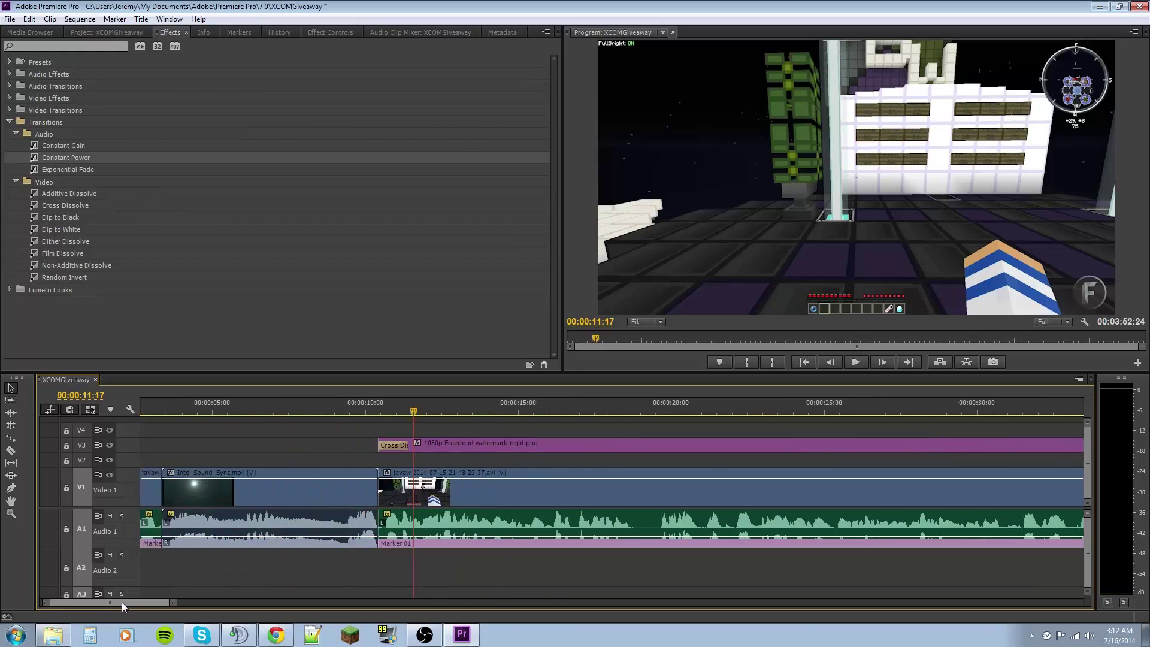
key(minus)
key(minus)
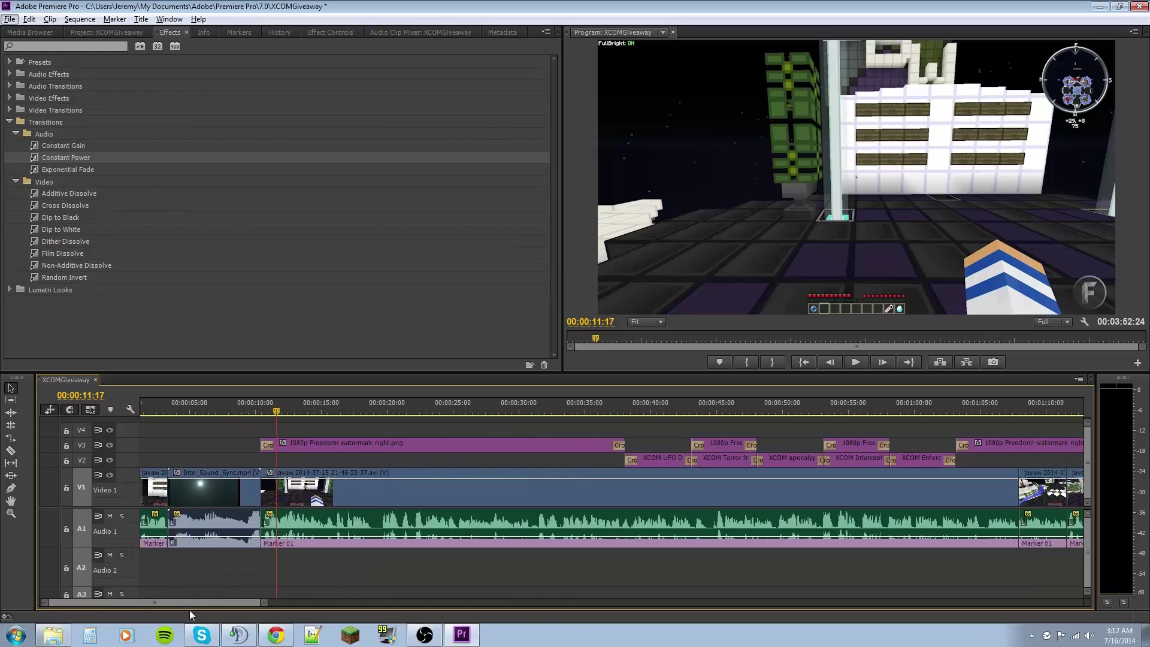
drag(191, 602, 198, 602)
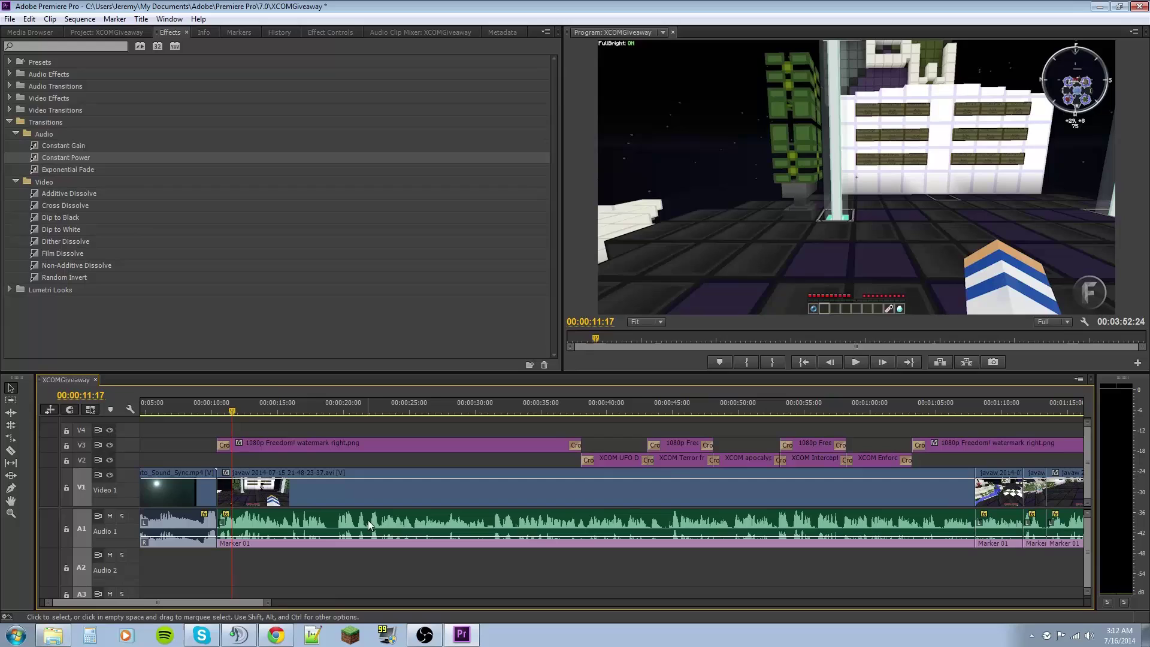
key(c)
click(331, 527)
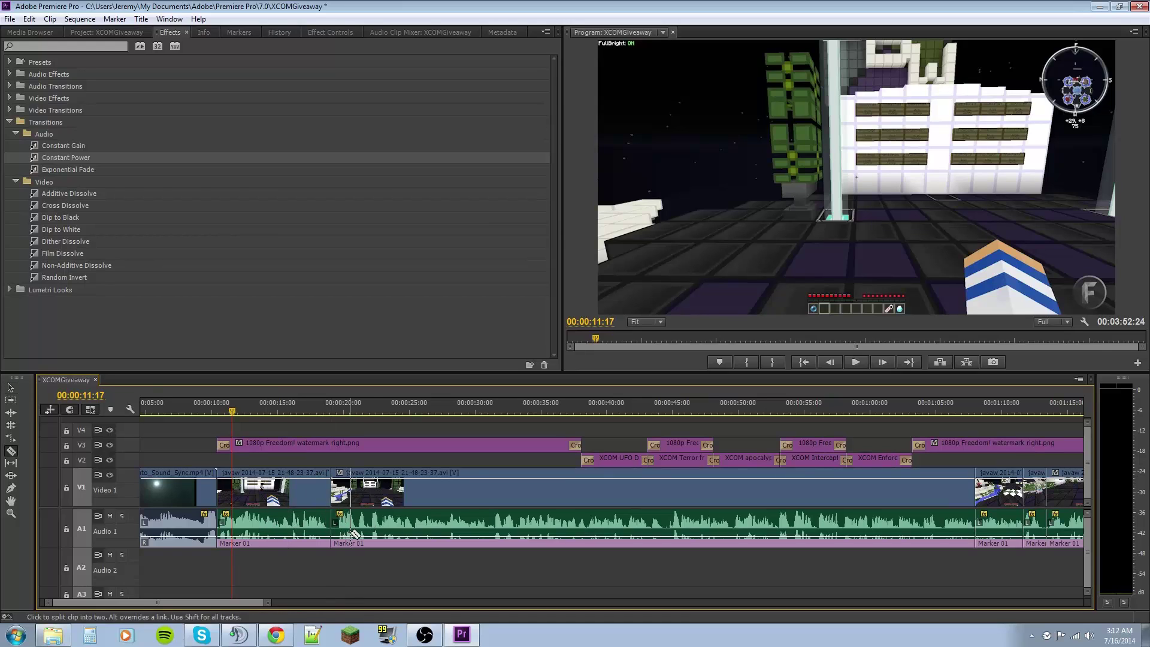
click(357, 527)
key(v)
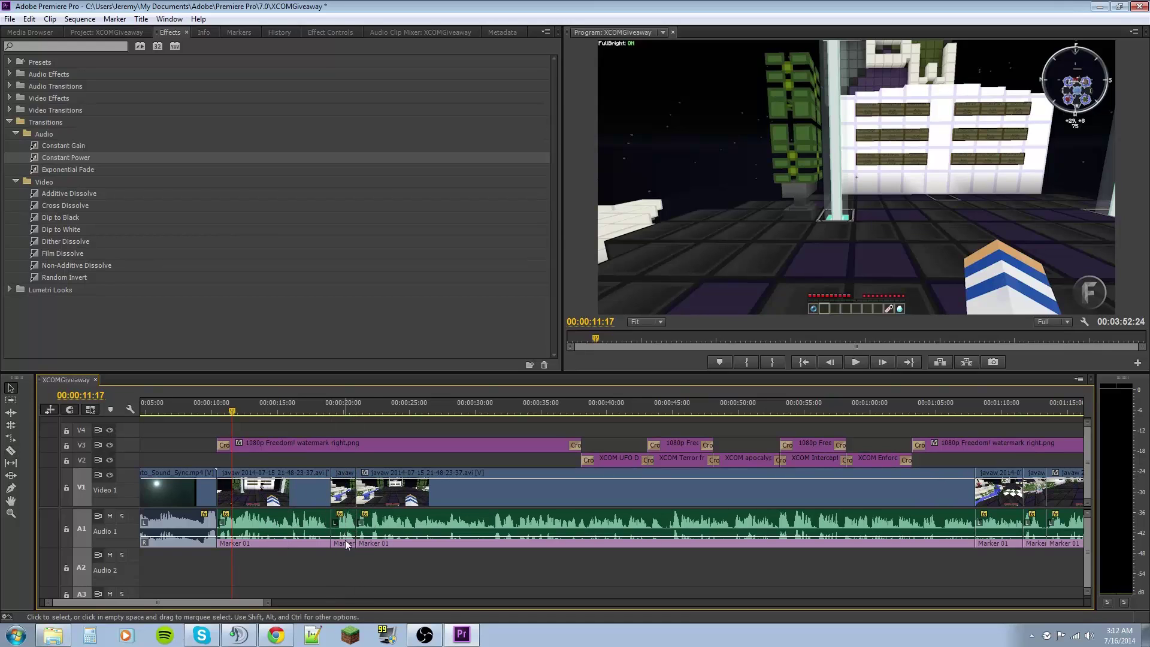
click(339, 528)
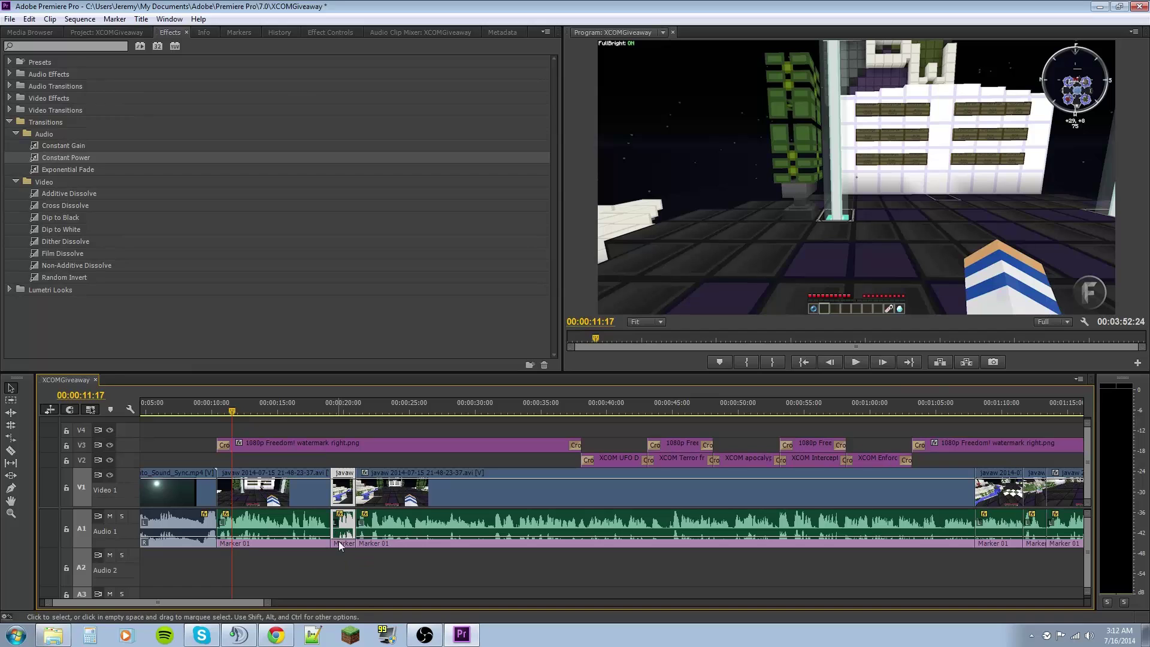
Replay the section around 18 seconds to check the cuts, then reselect the short piece
click(325, 408)
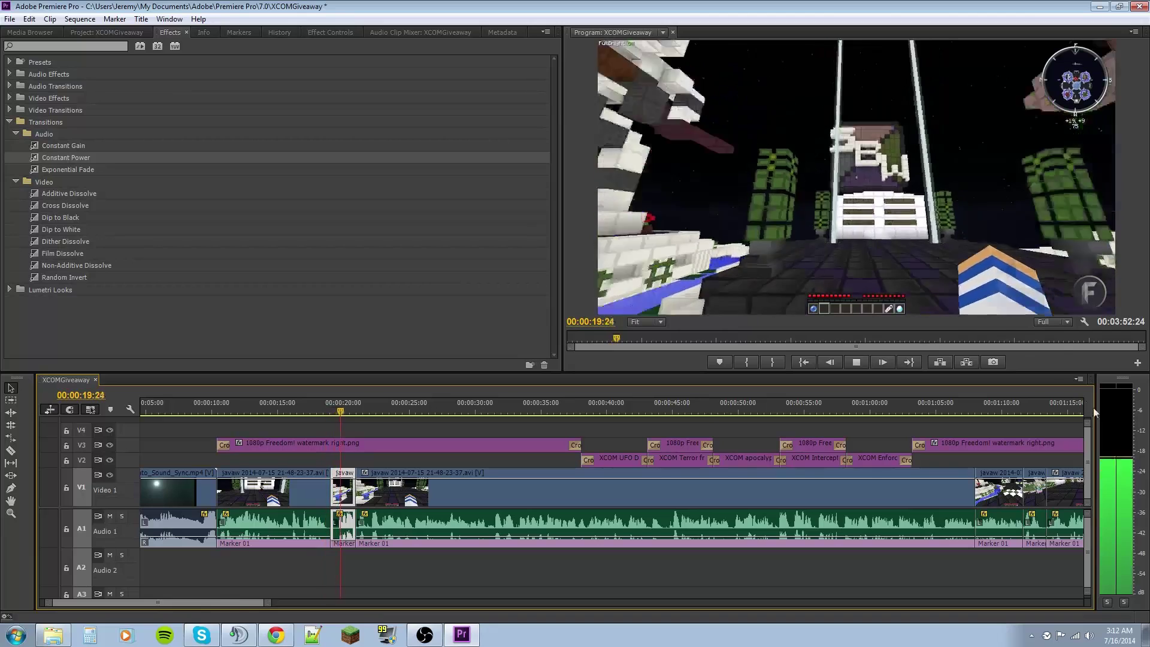
key(space)
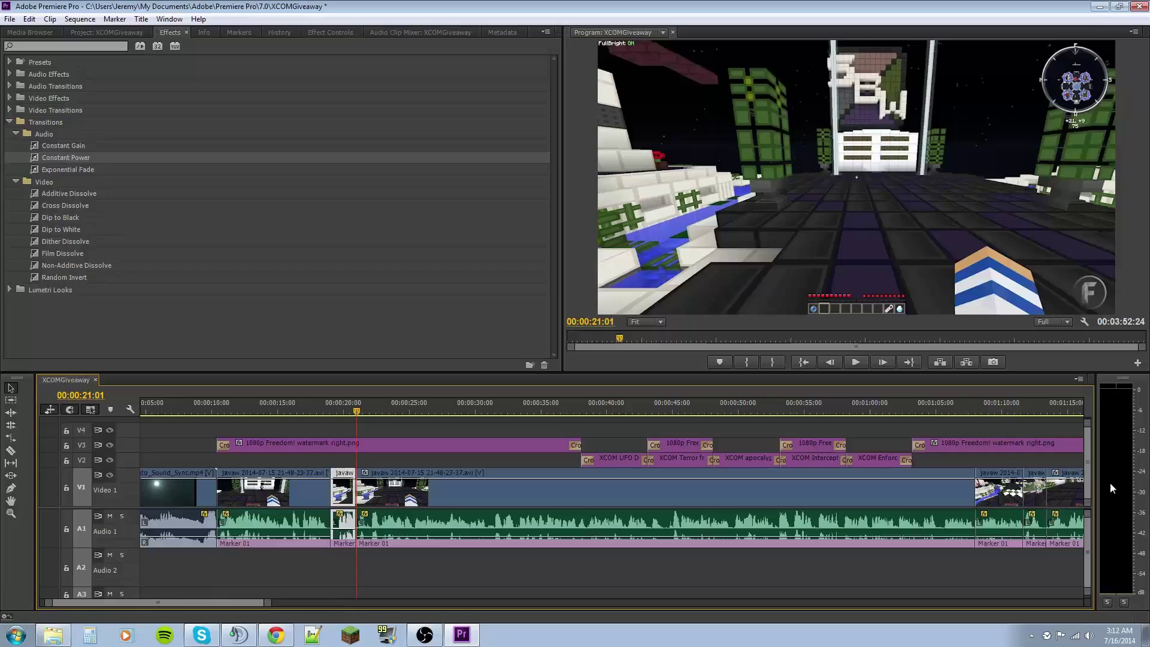
key(space)
key(space)
click(330, 407)
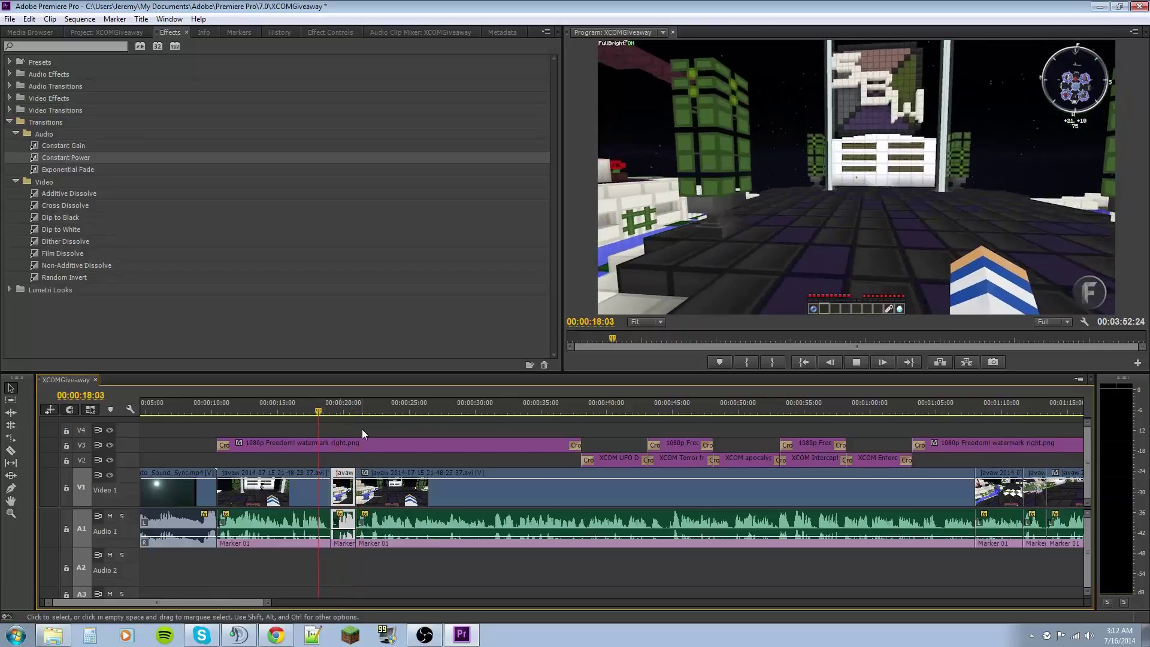
key(space)
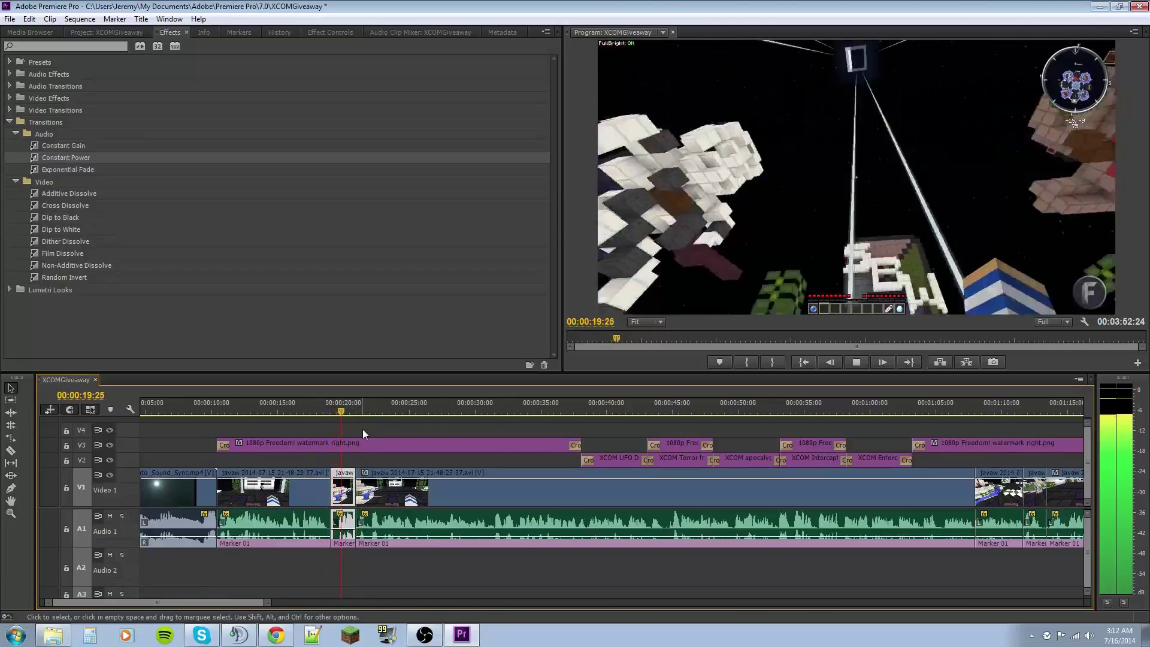
key(space)
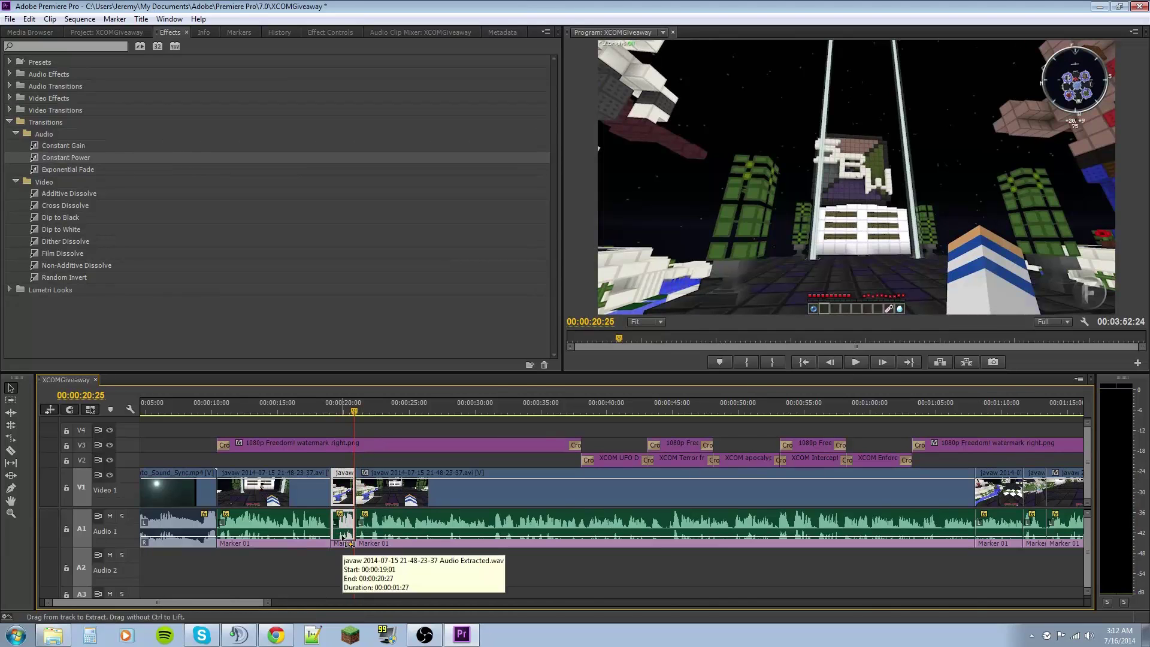
click(344, 539)
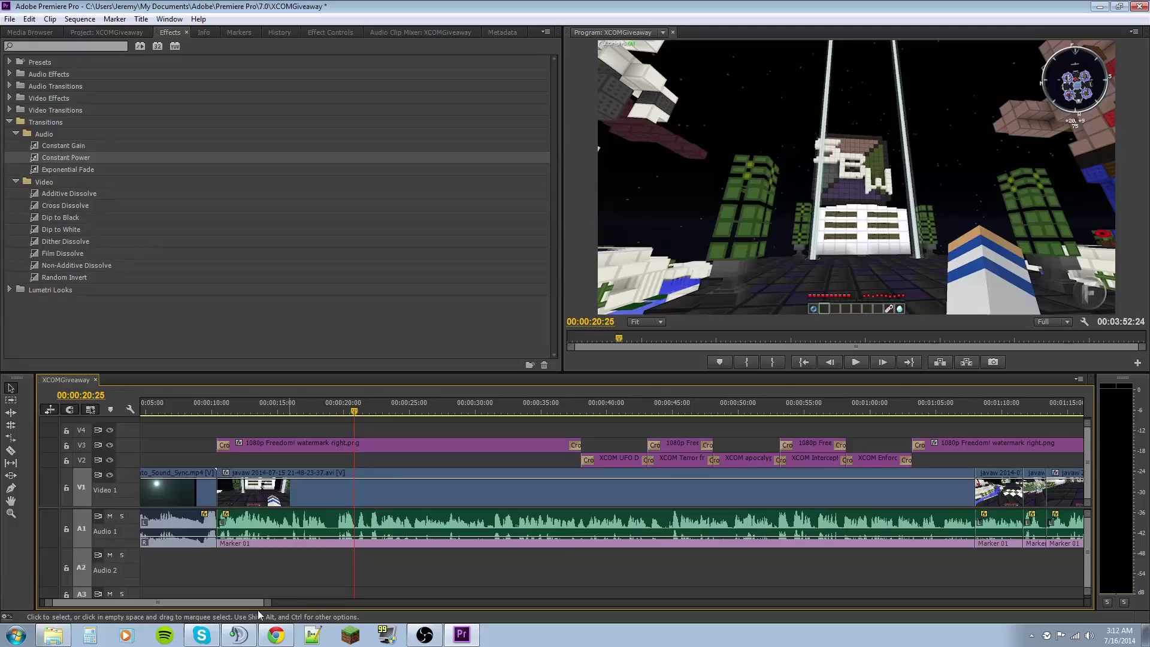
Scroll the timeline to the end card near 3:17, zoom in, and park the playhead near 3:13
drag(268, 602, 634, 603)
drag(532, 603, 576, 602)
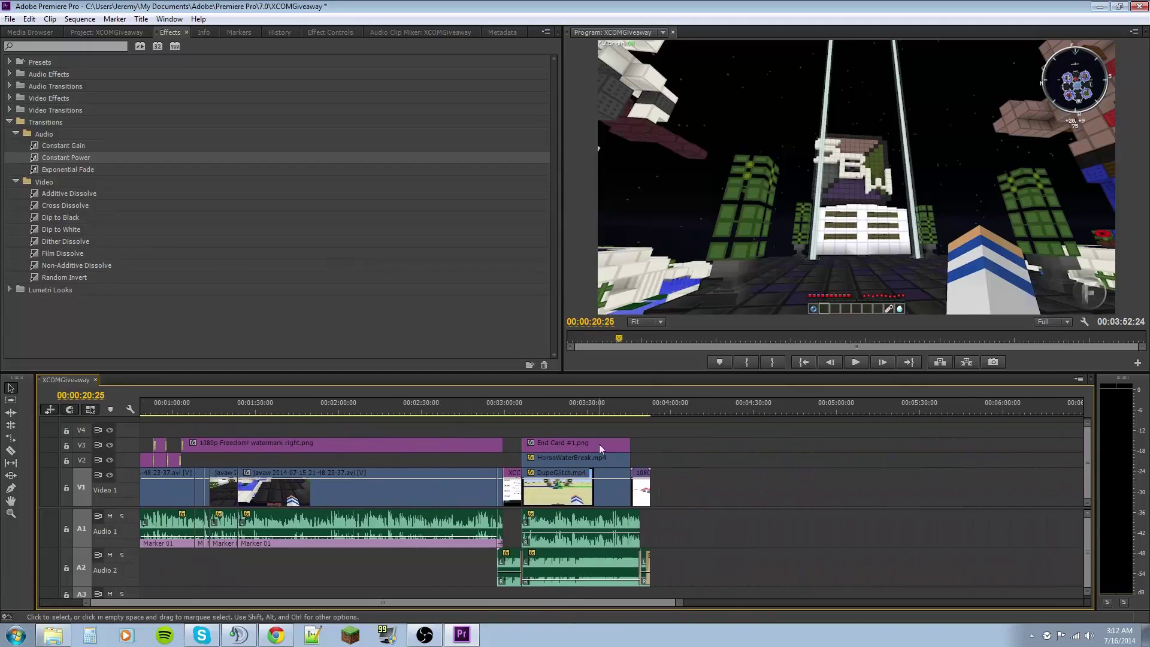
click(554, 406)
scroll(569, 539, up, 2)
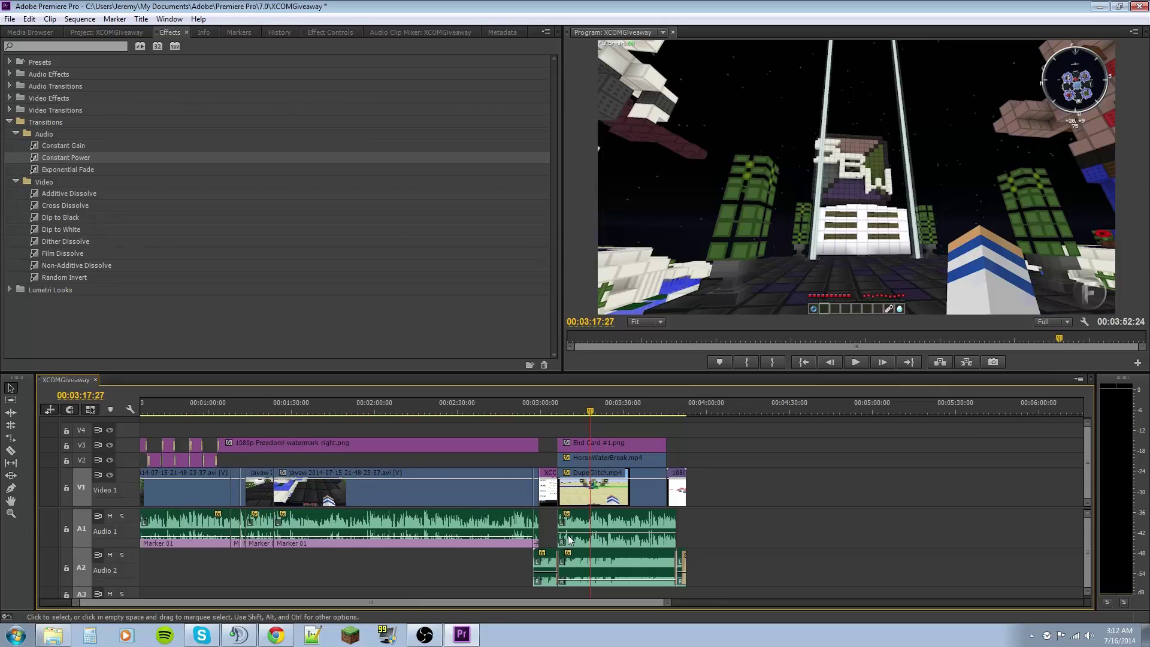
alt+scroll(568, 534, up, 6)
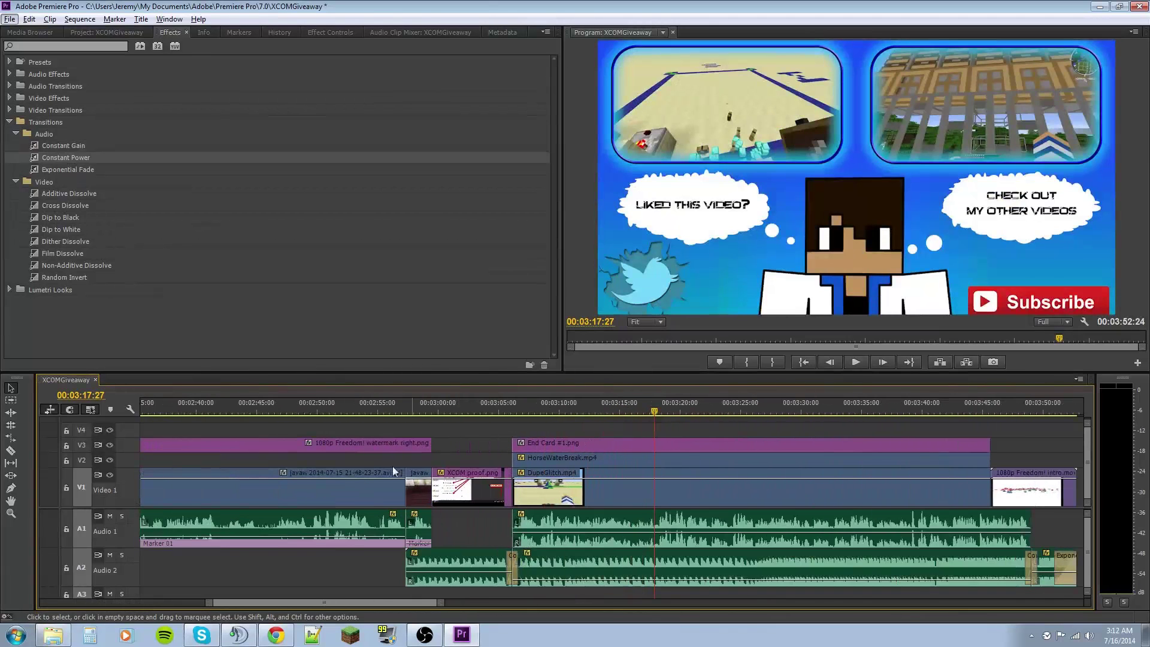
click(604, 406)
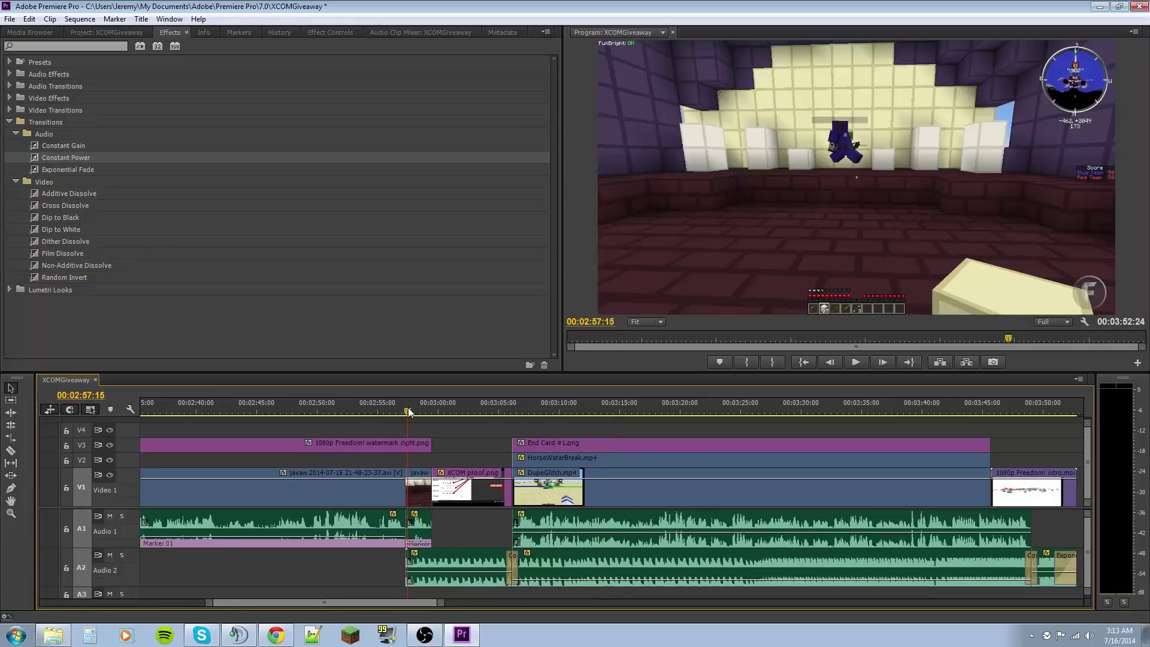
drag(408, 407, 390, 407)
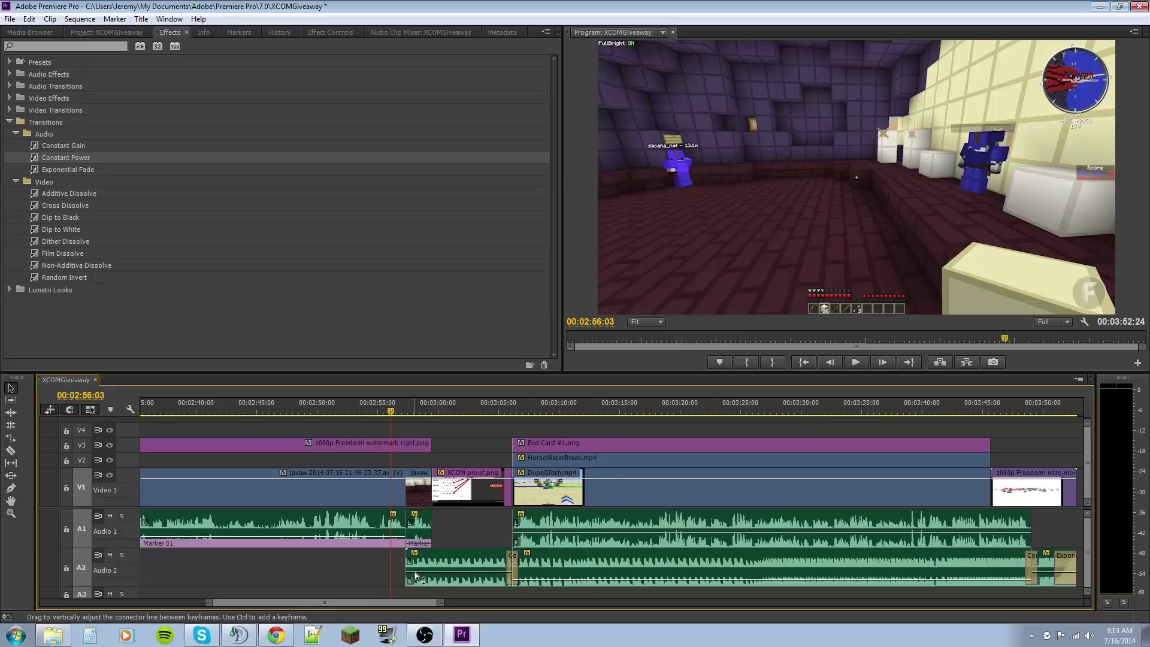
drag(418, 577, 417, 577)
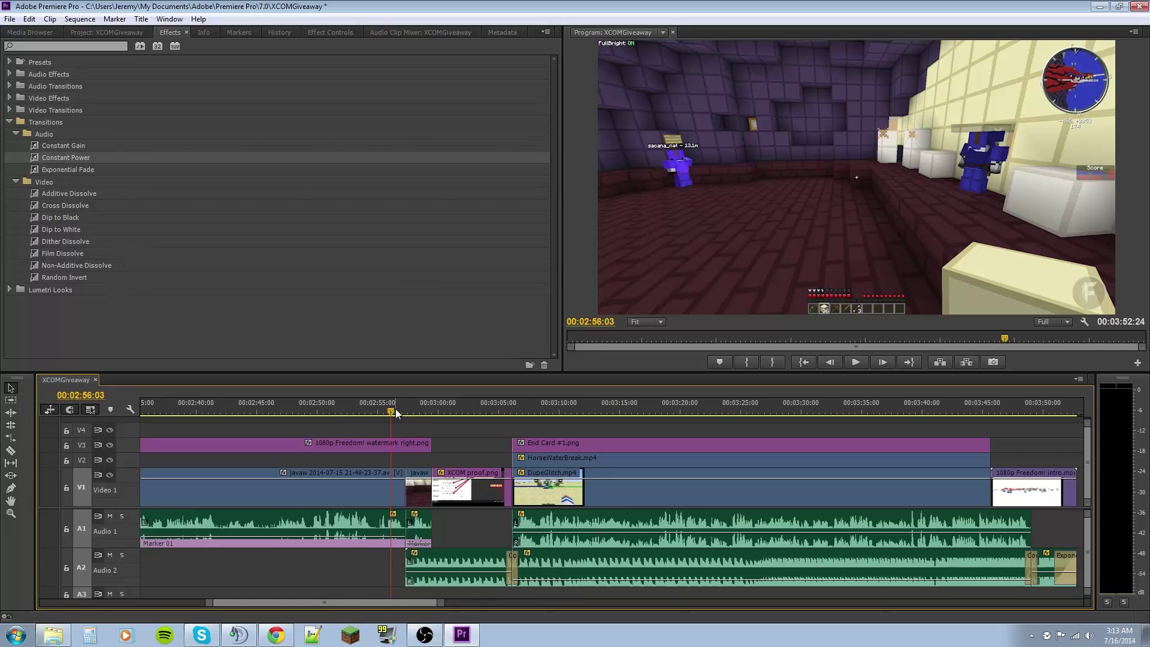
click(377, 410)
key(space)
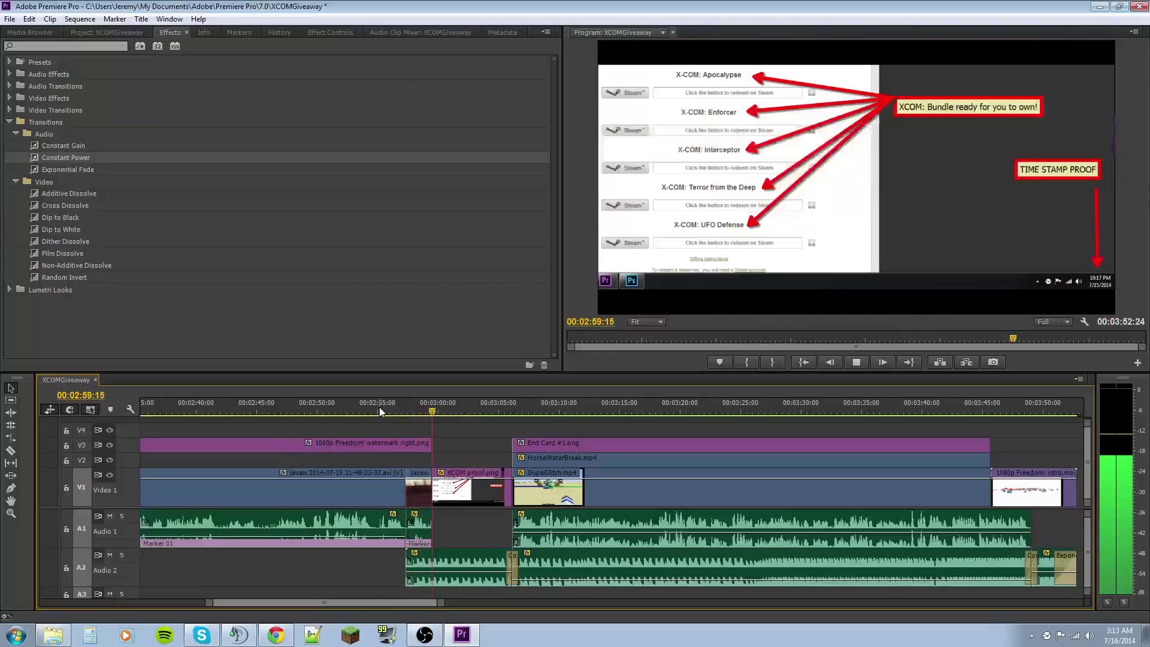
key(space)
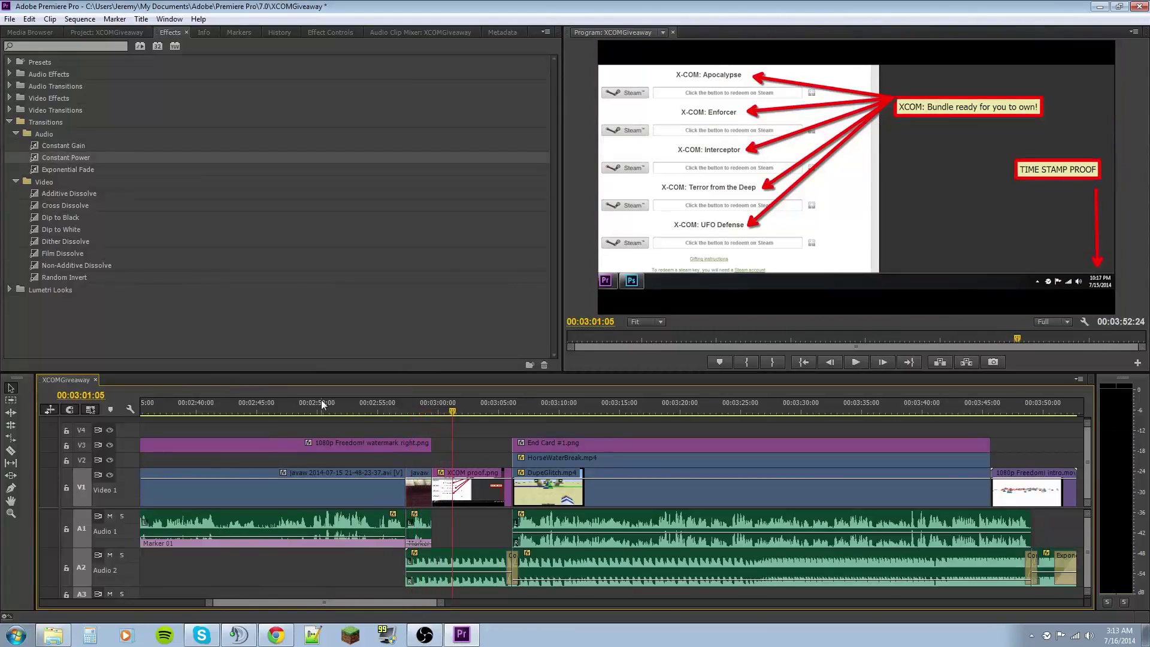
click(497, 410)
key(space)
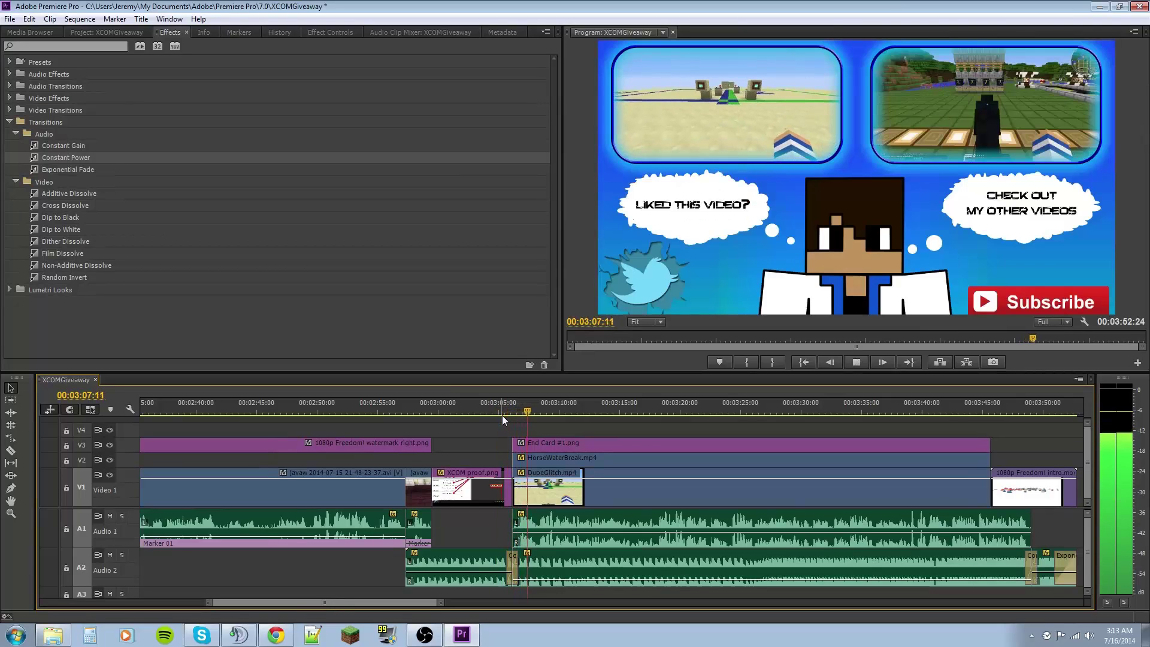
key(space)
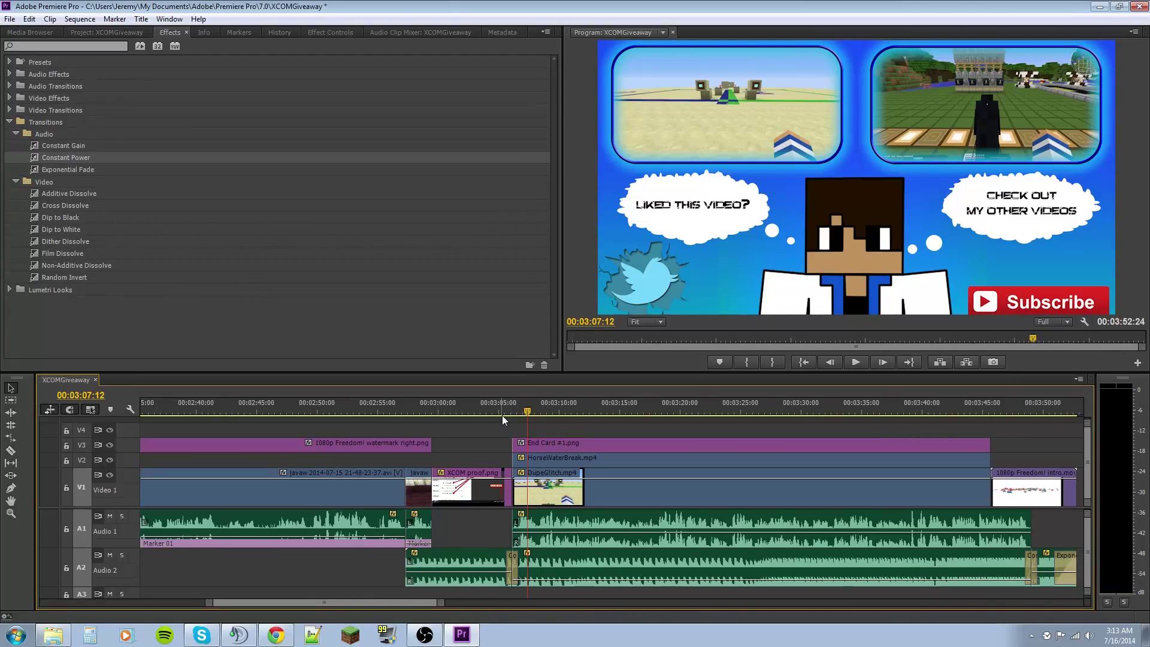
key(space)
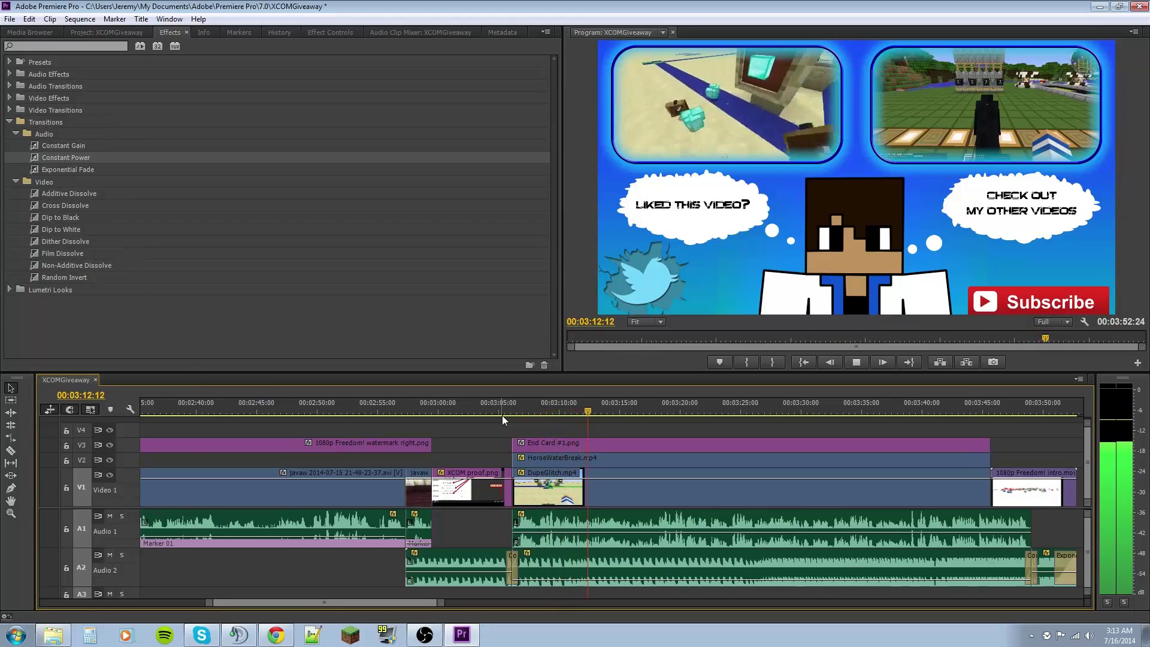
key(space)
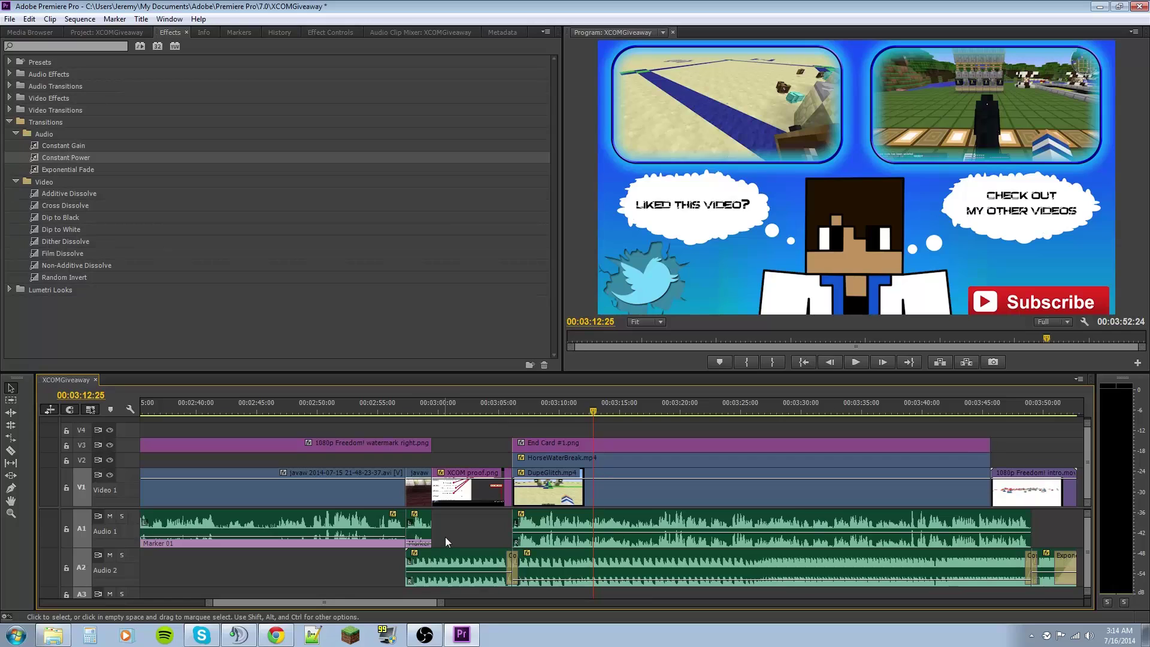
Apply an Exponential Fade to the start of the Audio 2 music clip
click(80, 146)
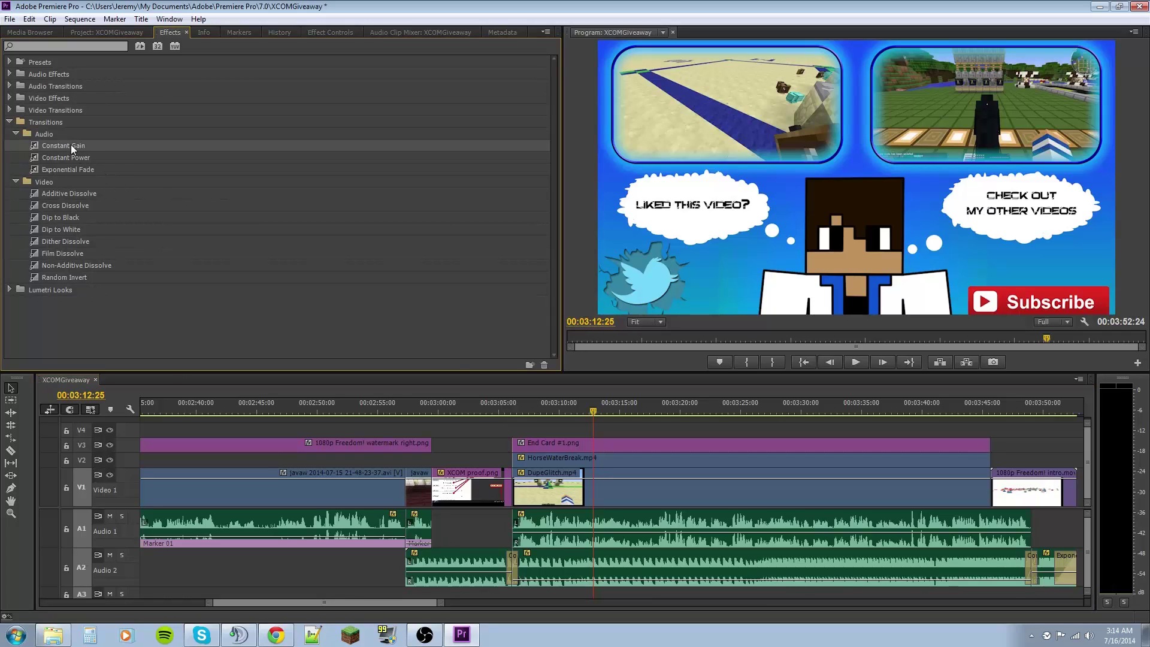
drag(71, 145, 155, 147)
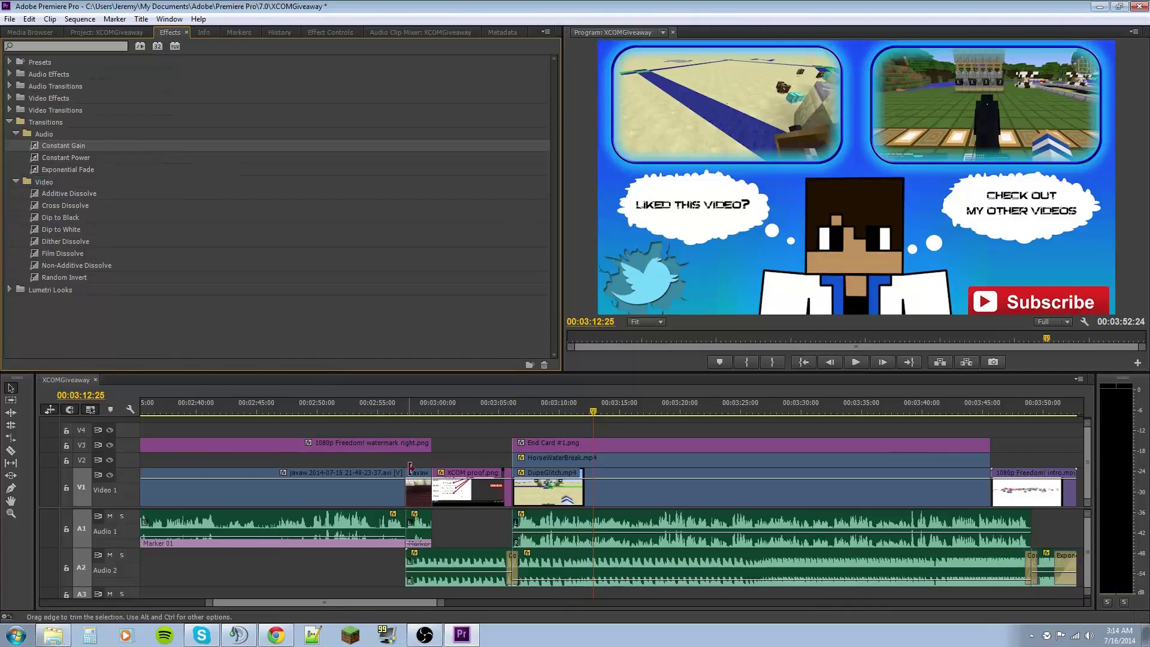
drag(91, 167, 412, 567)
Play from about 2:57 to preview the new music fade-in
click(405, 410)
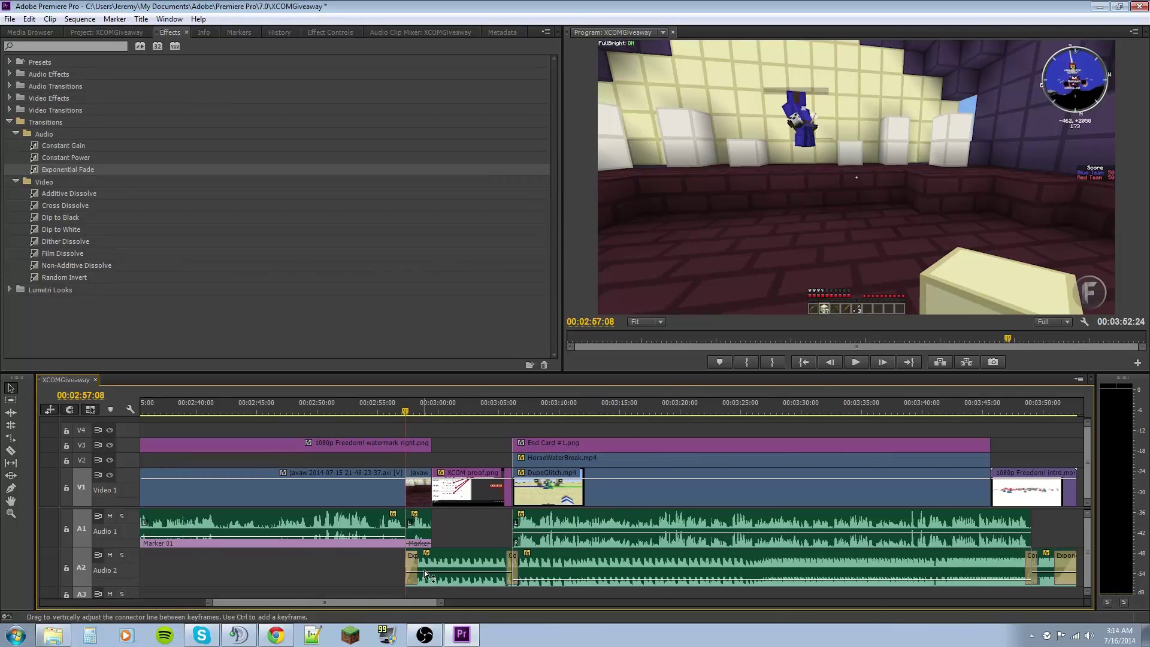
mouse_move(426, 575)
key(space)
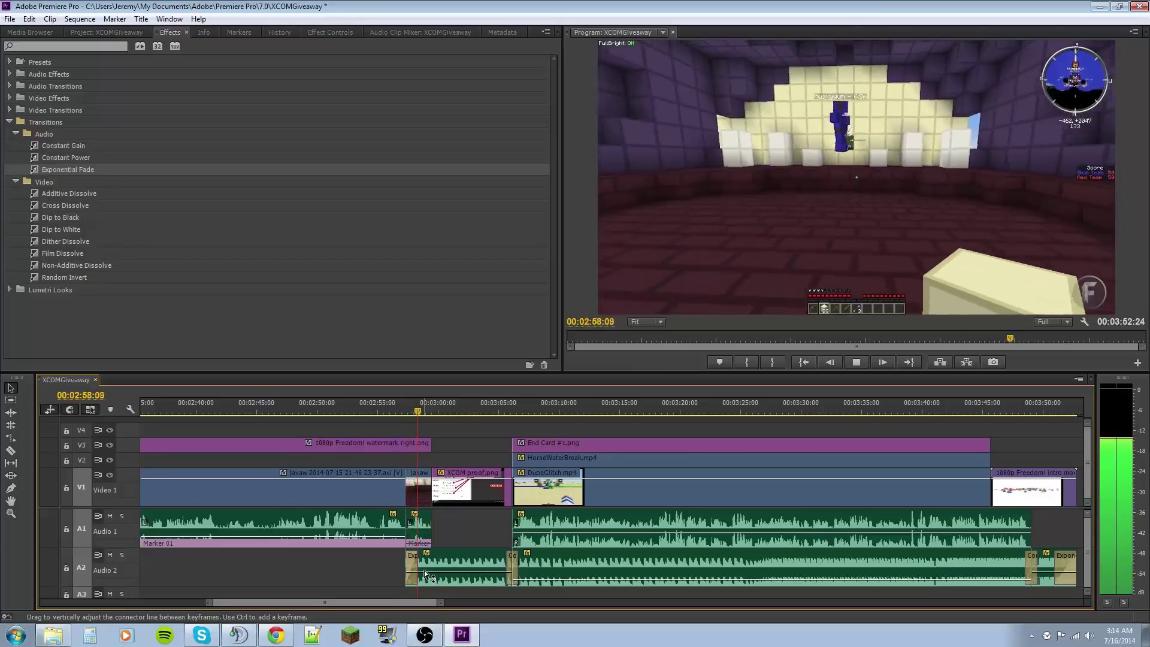
Stop playback, pick Constant Gain, and locate the Audio 2 edit point near 3:05
key(space)
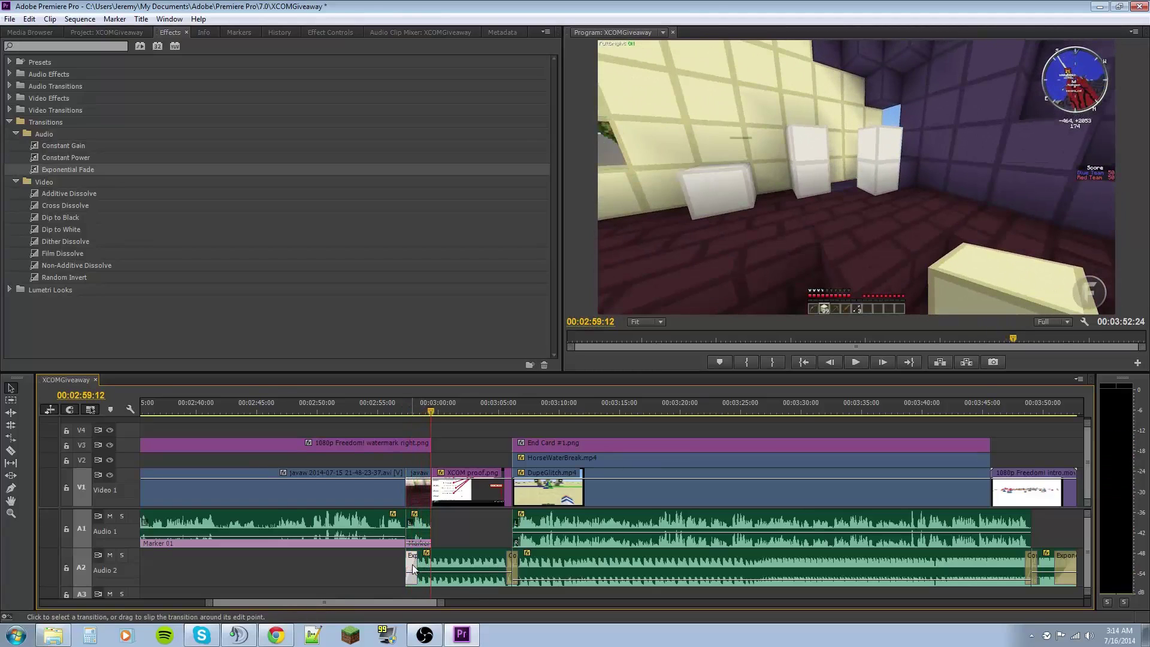
click(74, 145)
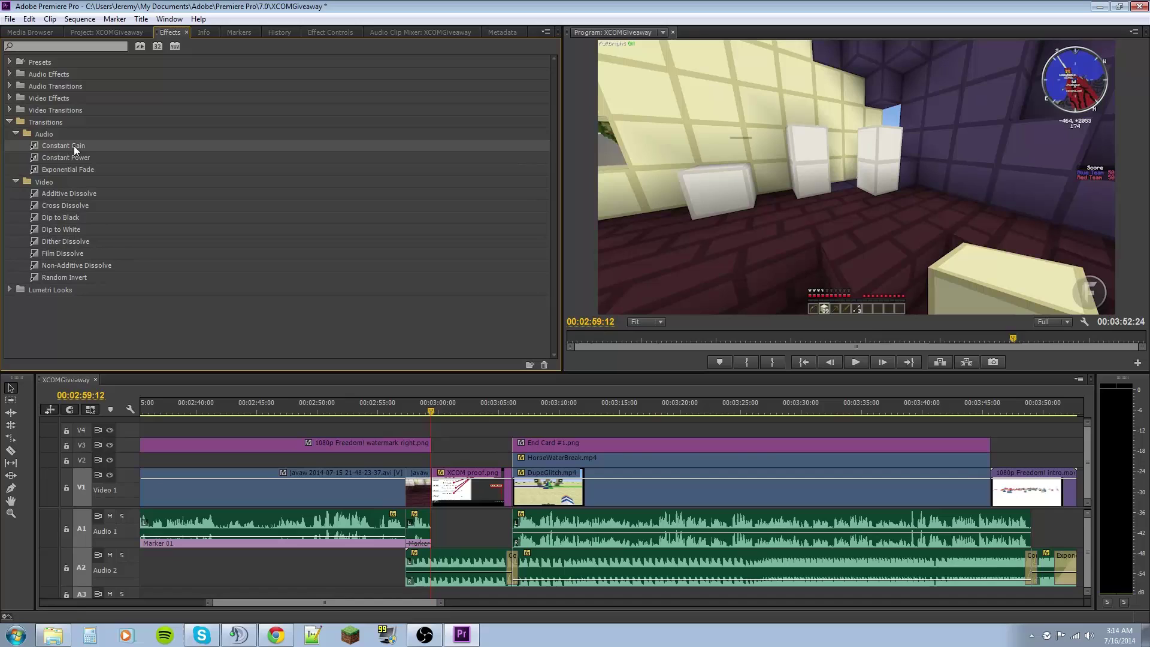
click(73, 161)
click(73, 149)
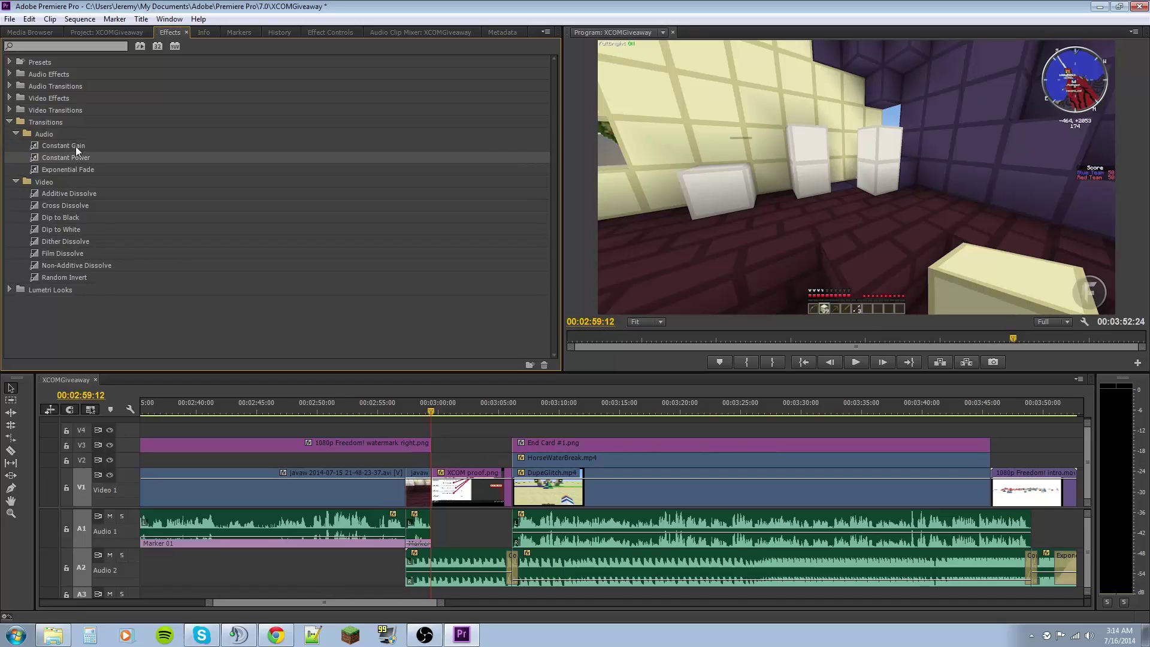
click(77, 157)
drag(60, 146, 512, 563)
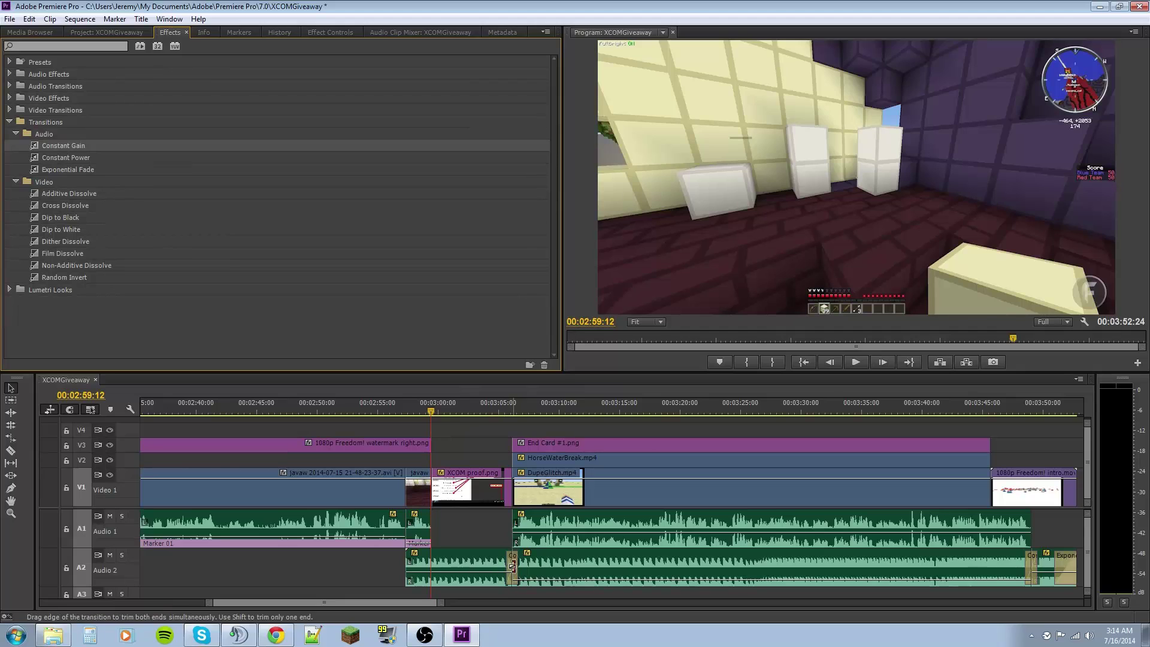
drag(513, 408, 501, 407)
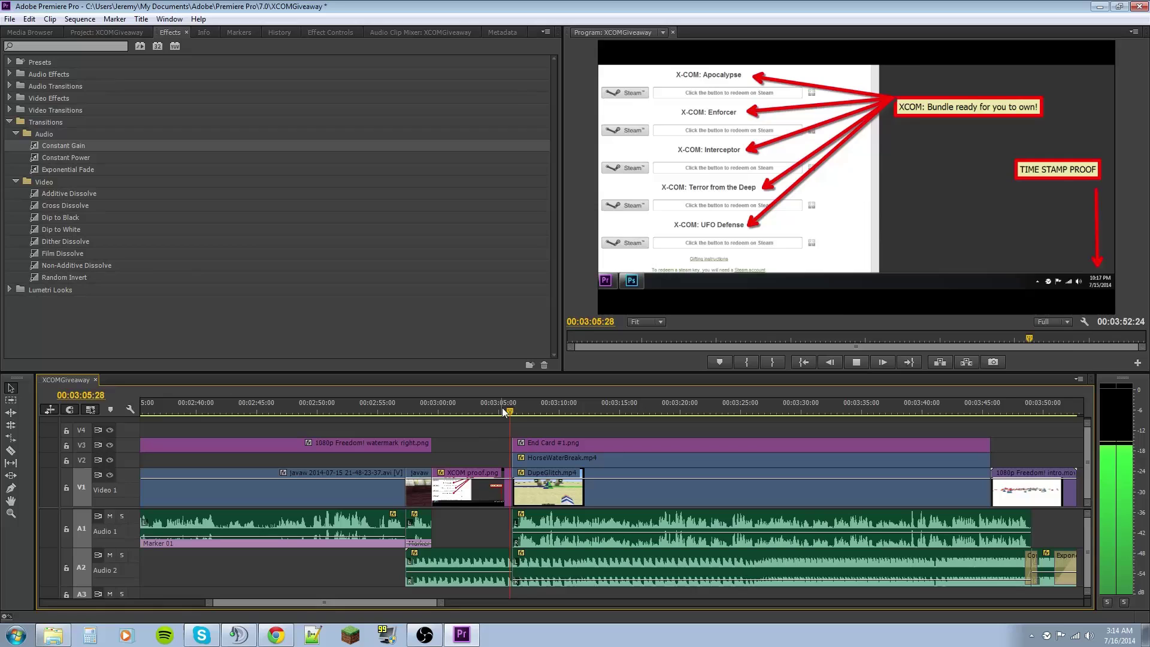
key(space)
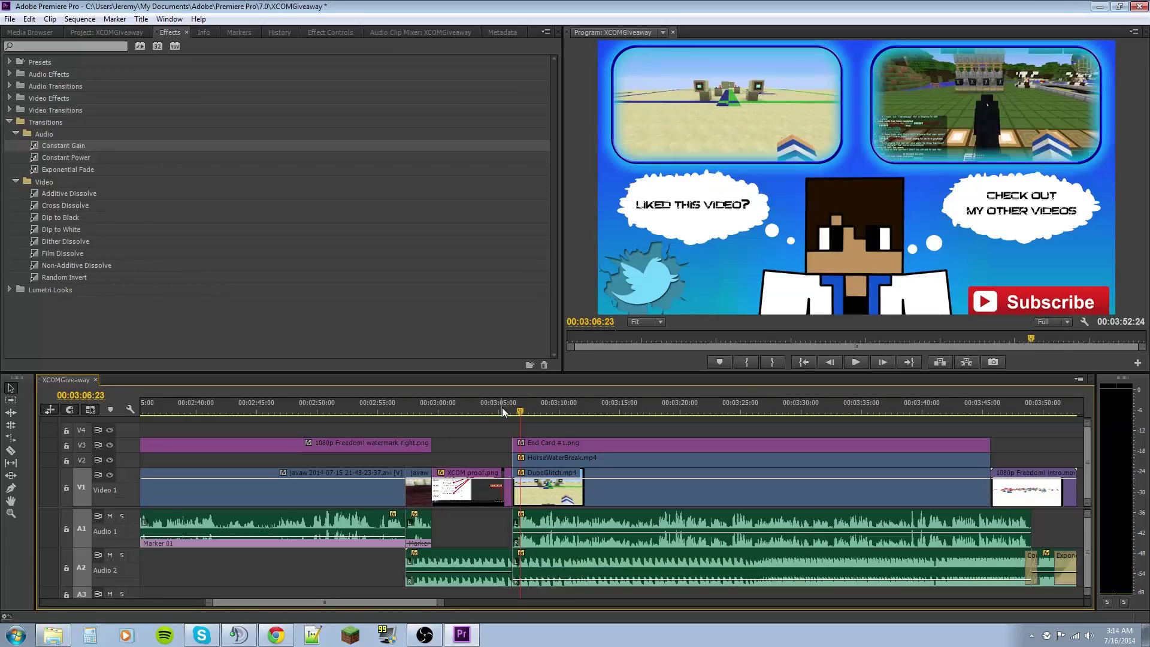
Put Constant Gain on the Audio 2 music join and play it back from about 3:03
drag(106, 145, 486, 566)
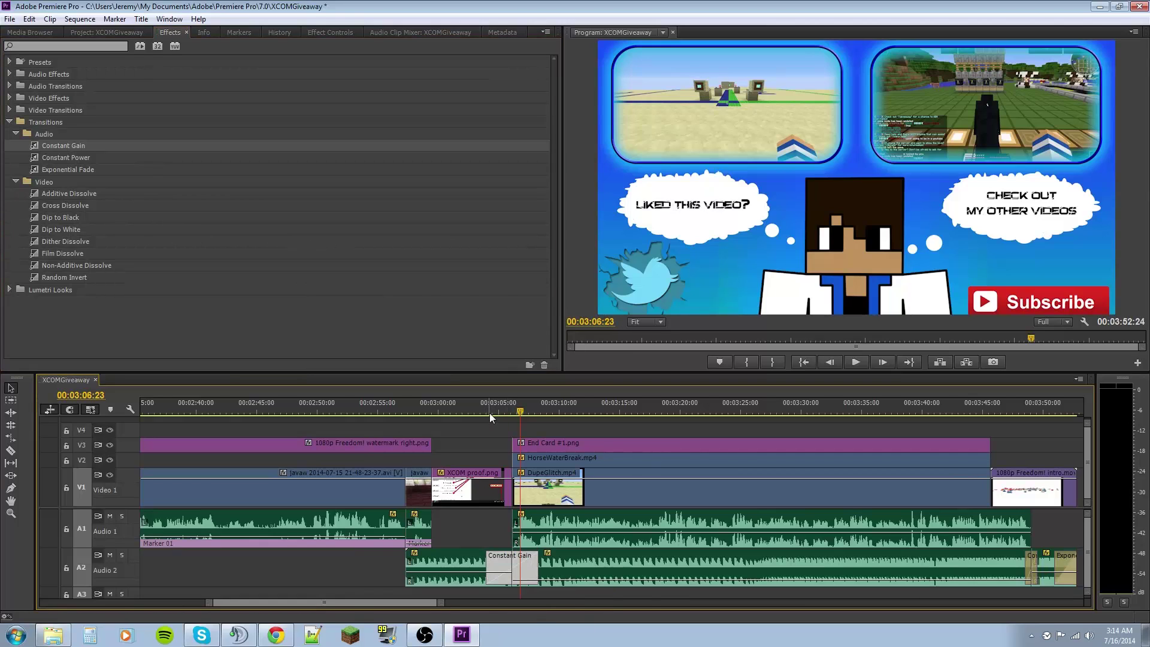
drag(491, 410, 481, 412)
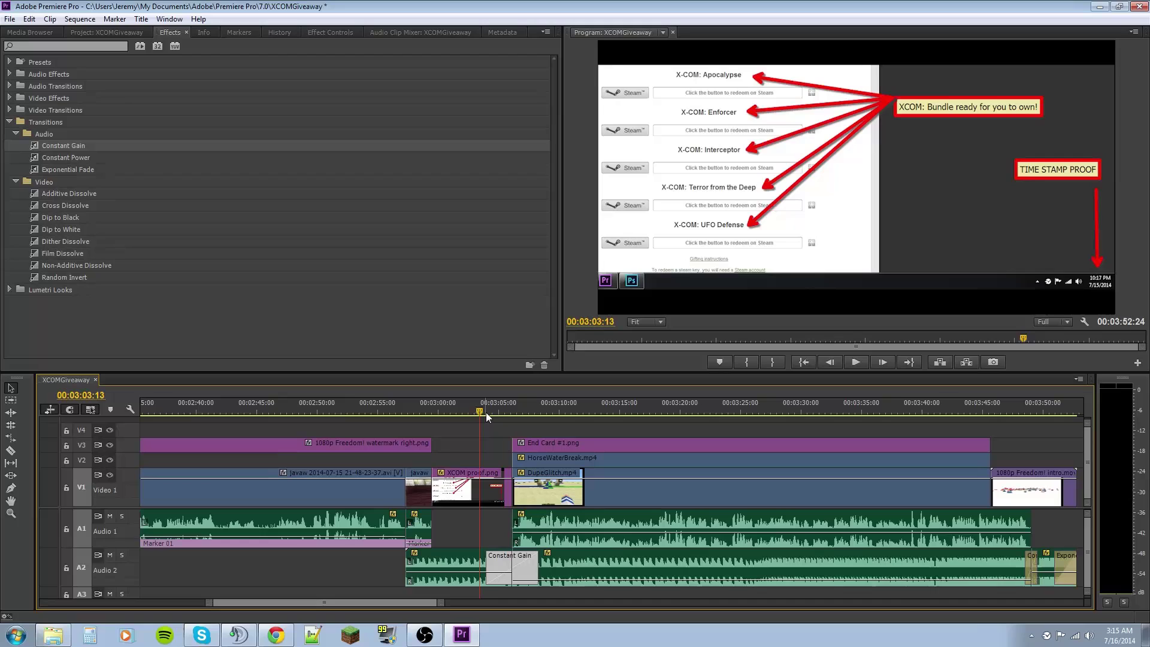
key(space)
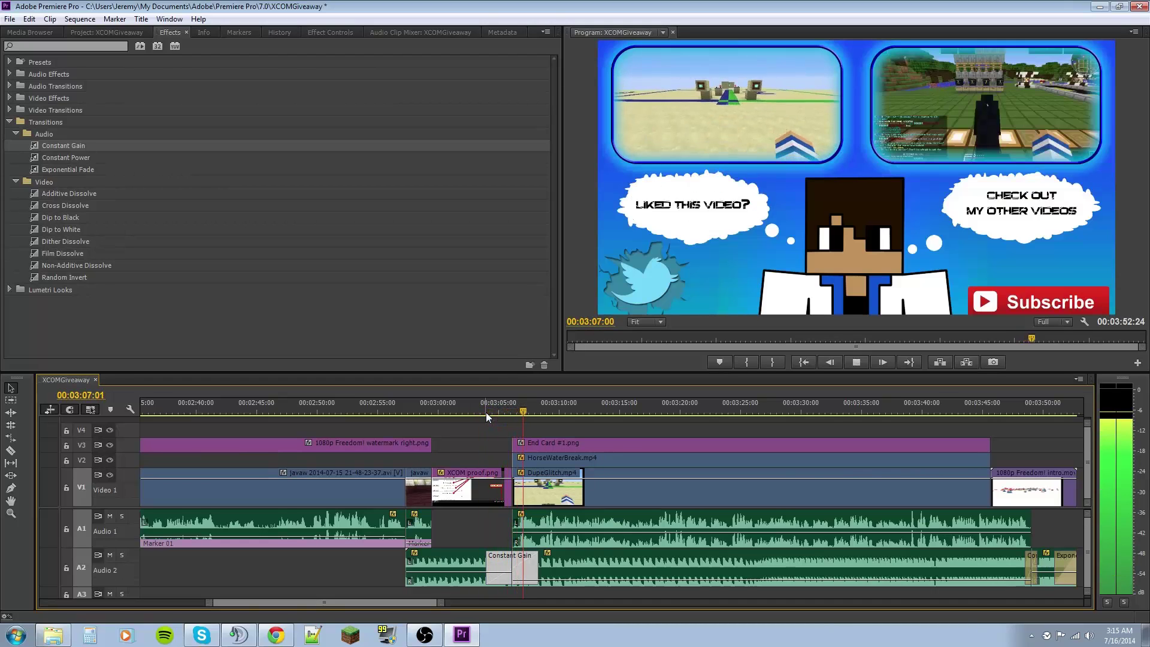
key(space)
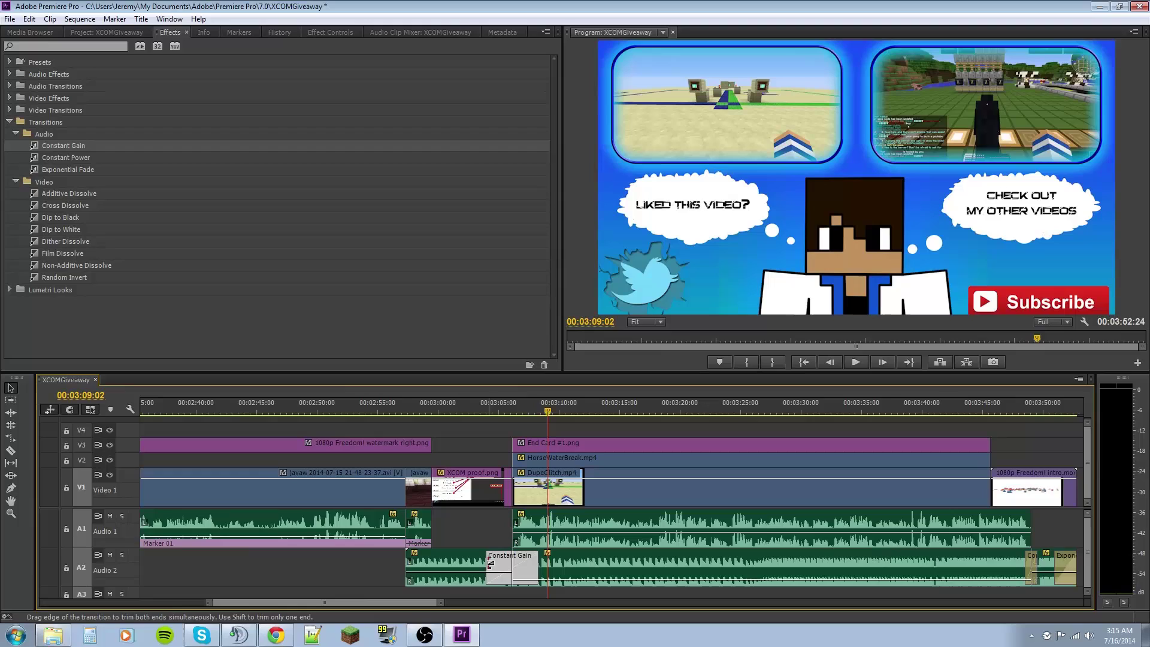
Shorten the Constant Gain crossfade on Audio 2 at both ends
drag(486, 563, 496, 563)
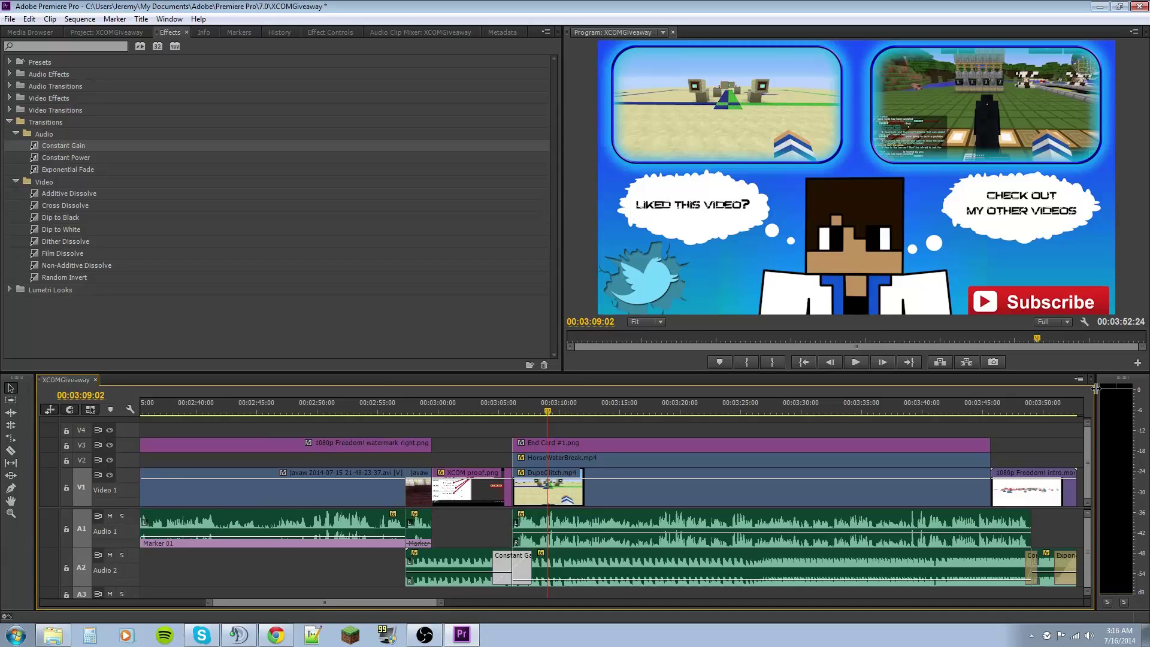
Save the project with Ctrl+S
key(ctrl+s)
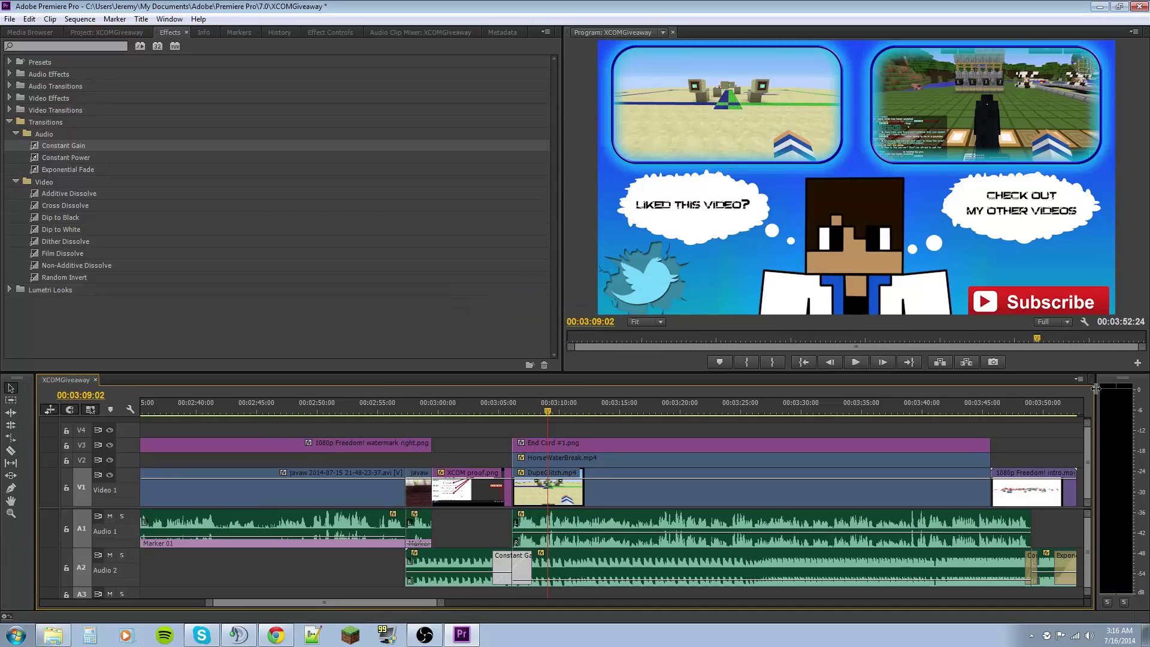